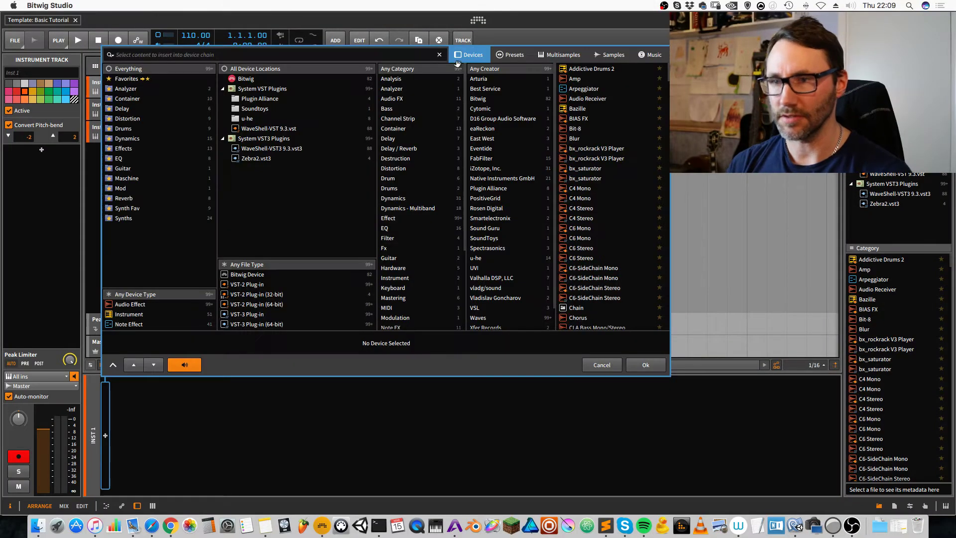
# Step: Search 'phase' in the device browser and insert the Phase-4 synth on the first instrument track
pyautogui.write('phase')
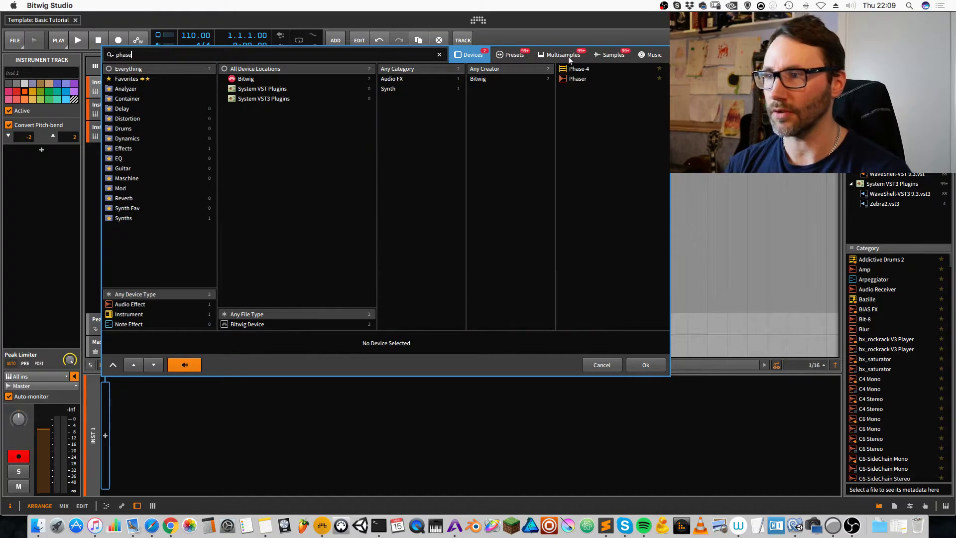
pyautogui.doubleClick(585, 70)
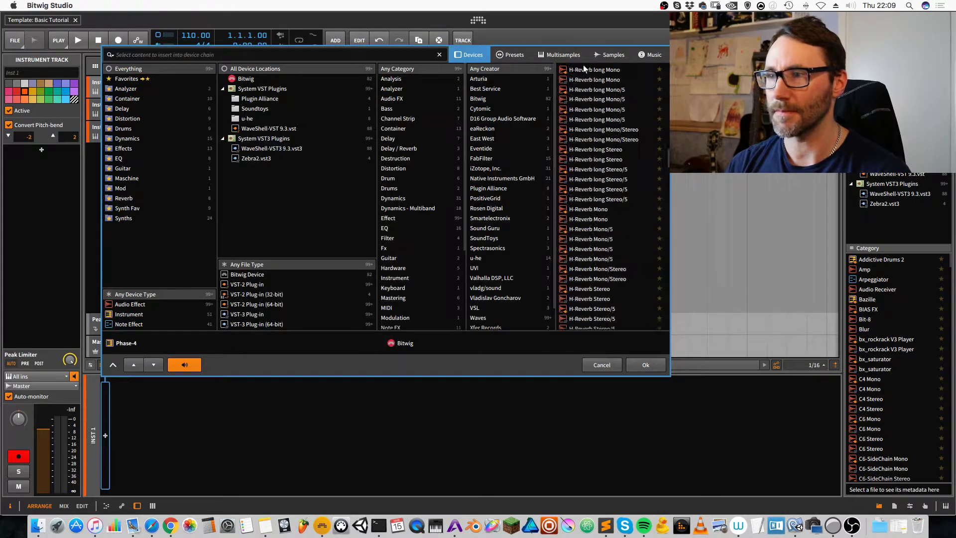
pyautogui.click(631, 364)
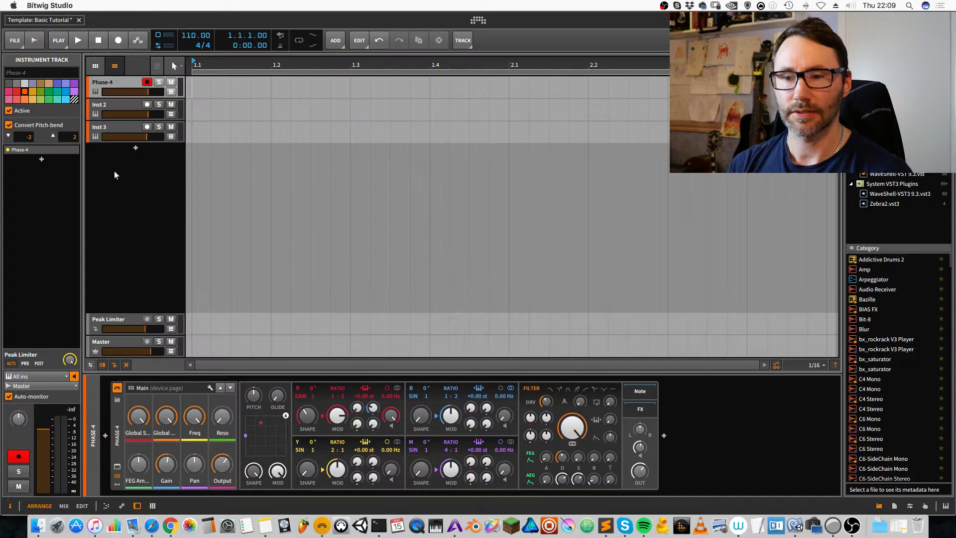
# Step: Expand Phase-4 into its full-size editor and audition the patch with a couple of notes
pyautogui.click(118, 469)
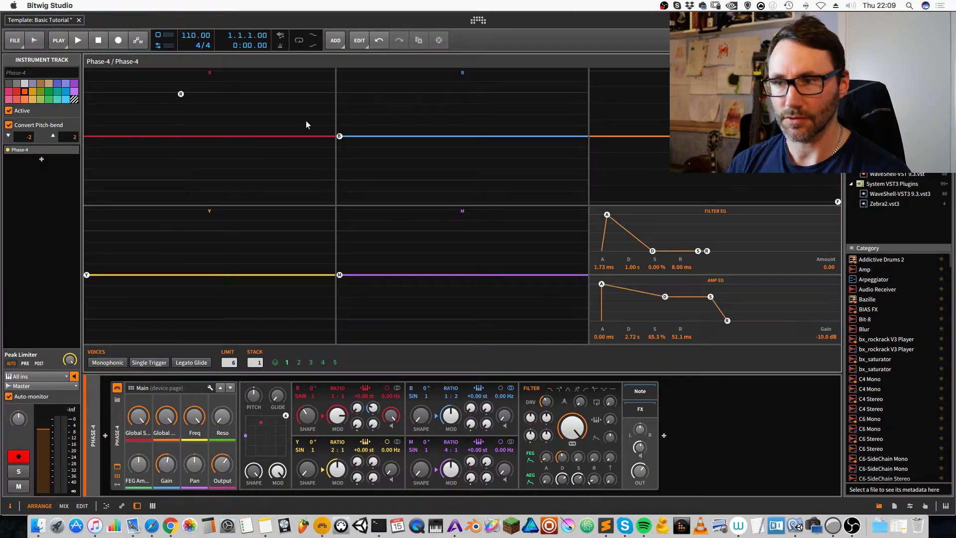
pyautogui.press('a')
pyautogui.press('a')
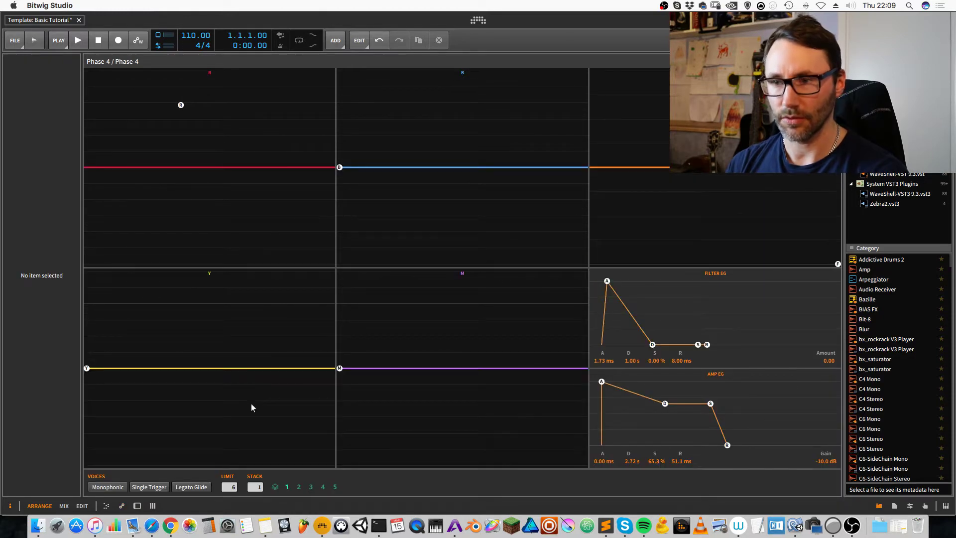
pyautogui.press('a')
pyautogui.press('f')
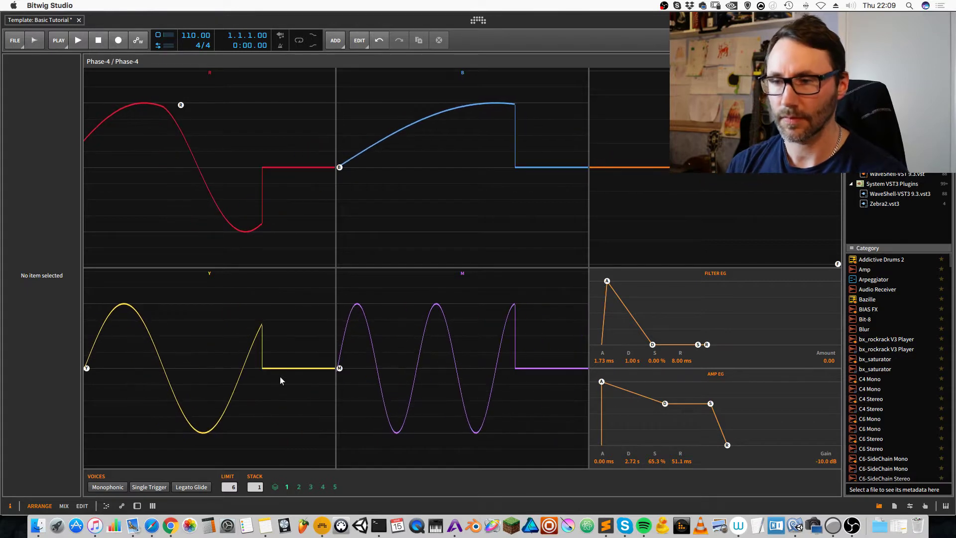
# Step: Switch between the Mix and Edit layouts to view Phase-4's editor, then return to Arrange
pyautogui.hotkey('alt', '2')
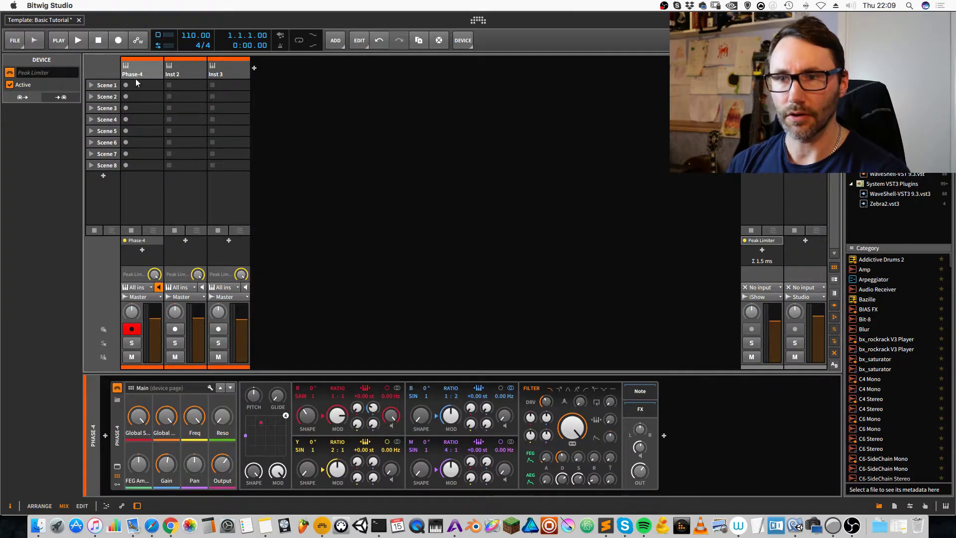
pyautogui.doubleClick(137, 74)
pyautogui.hotkey('alt', '3')
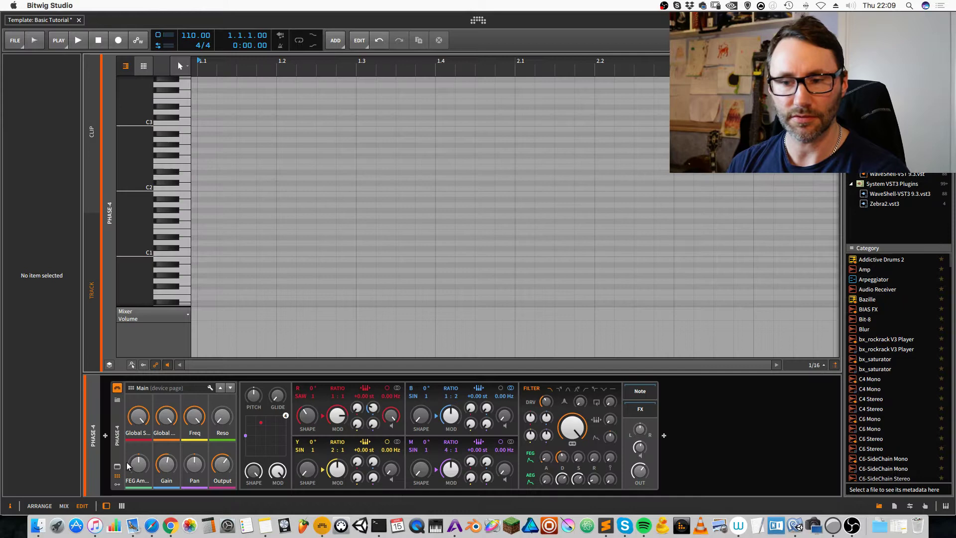
pyautogui.click(117, 467)
pyautogui.hotkey('alt', '2')
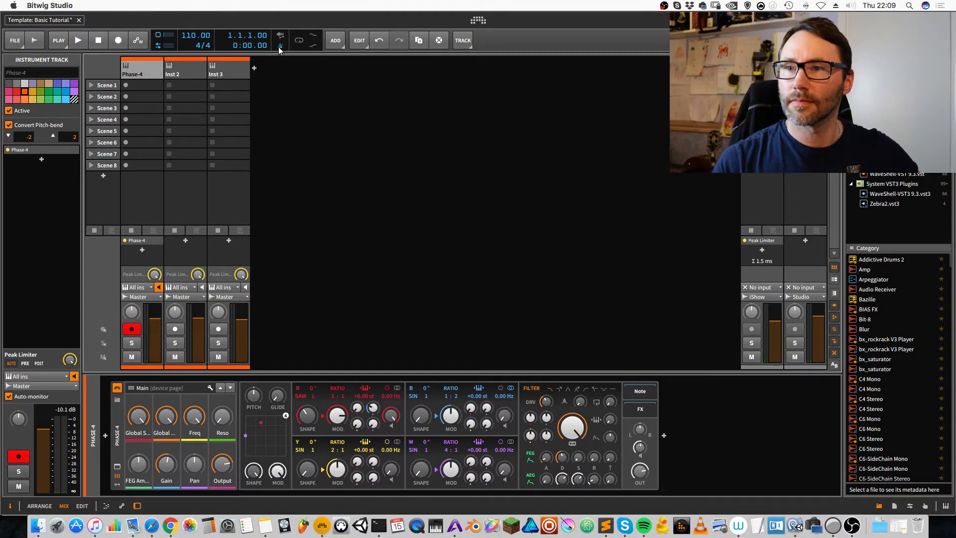
pyautogui.hotkey('alt', '3')
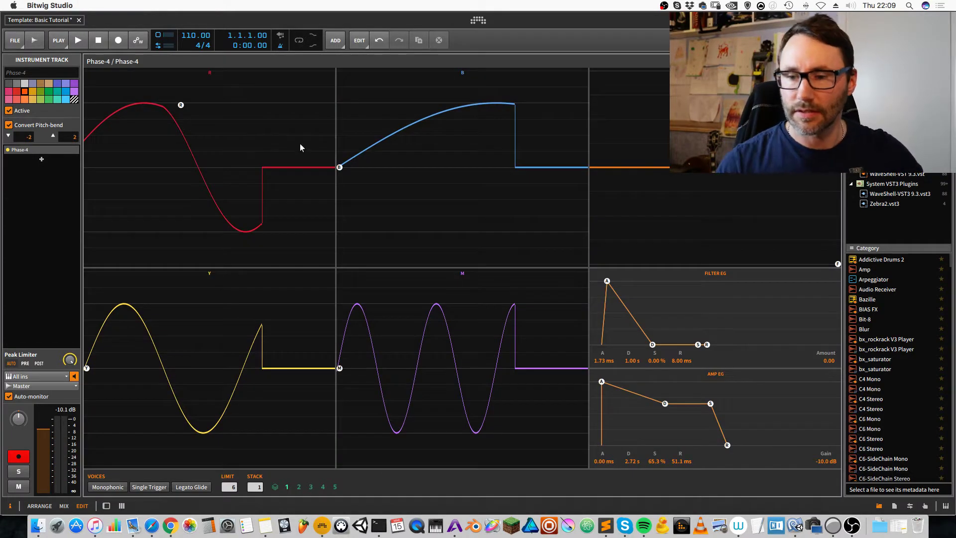
pyautogui.click(39, 506)
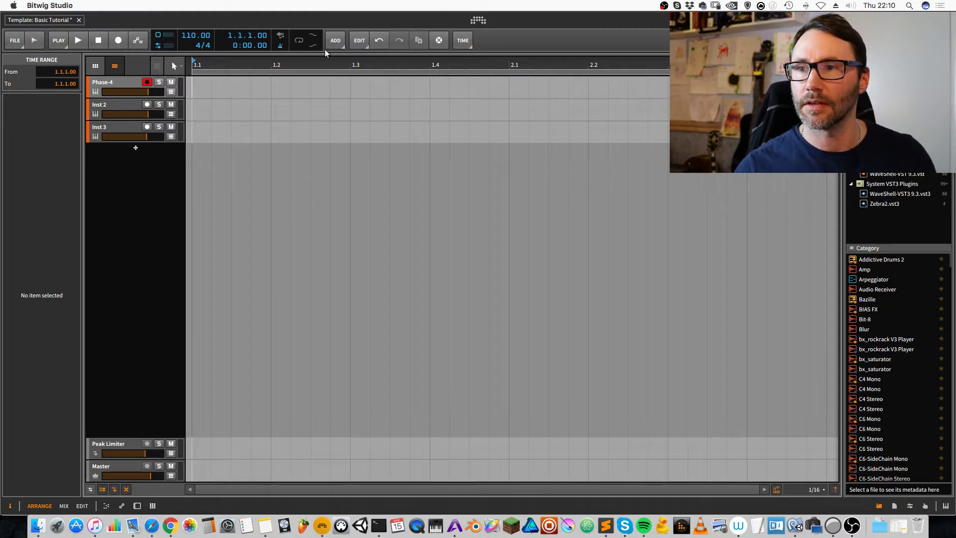
# Step: Record chords onto the Phase-4 track after the count-in, then stop recording
pyautogui.click(119, 41)
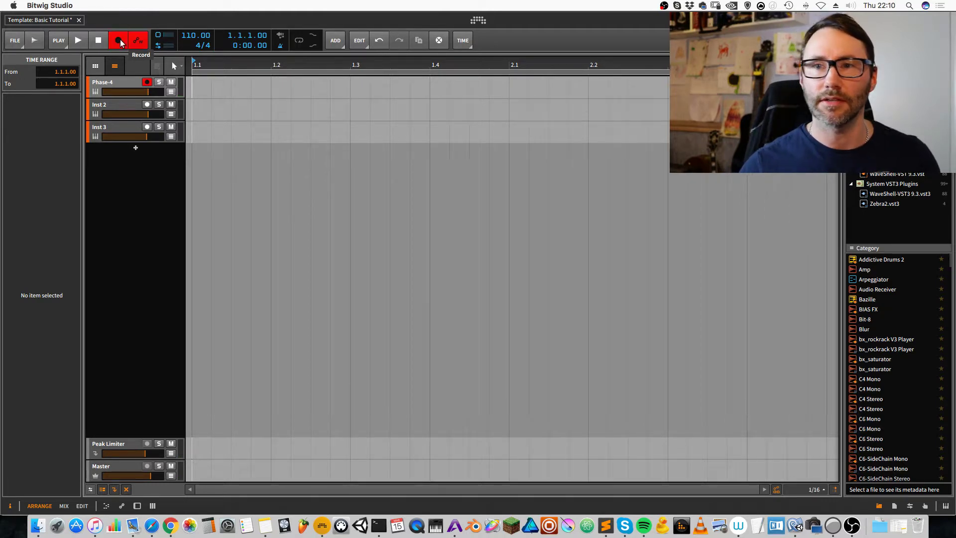
pyautogui.click(78, 41)
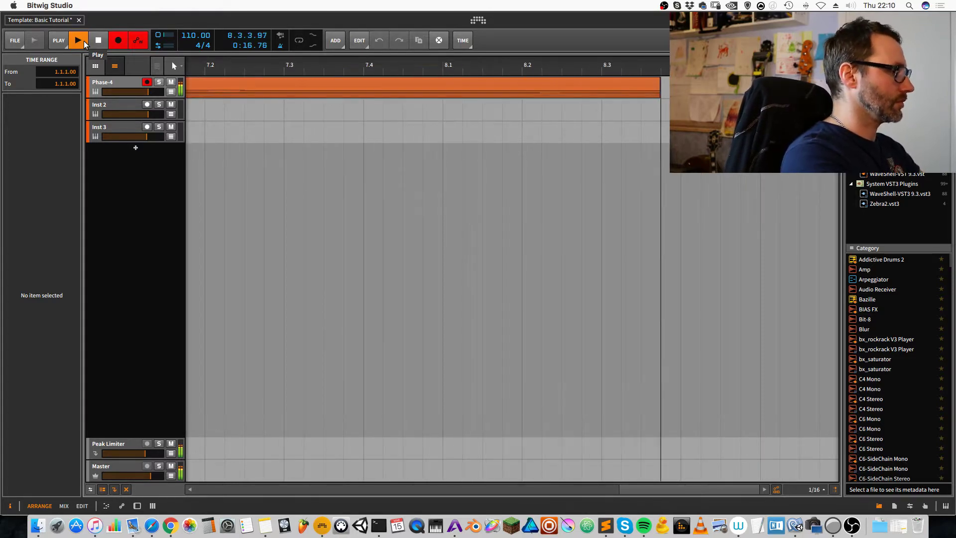
pyautogui.click(84, 44)
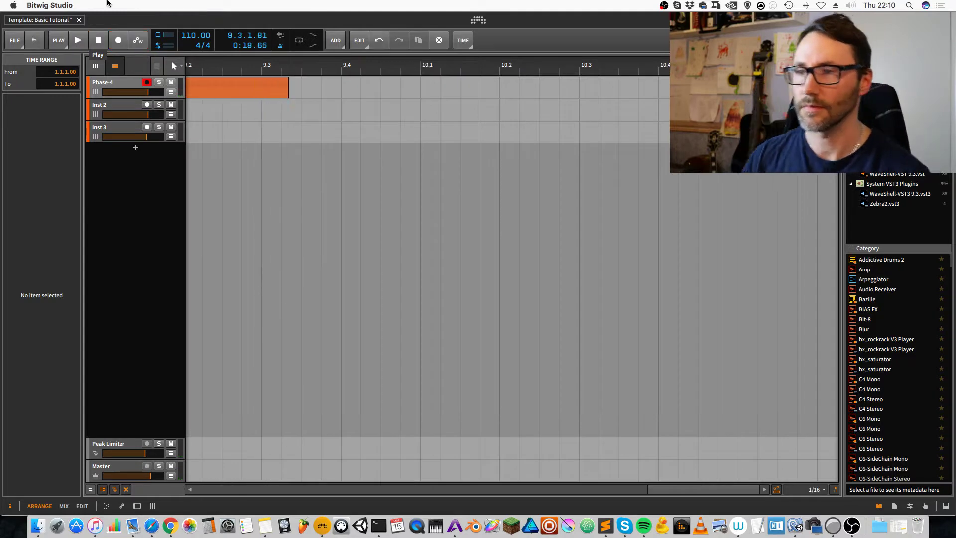
# Step: Stretch the loop over bars 1–9 and open the Phase-4 clip in the note editor
pyautogui.moveTo(325, 66); pyautogui.dragTo(602, 199)
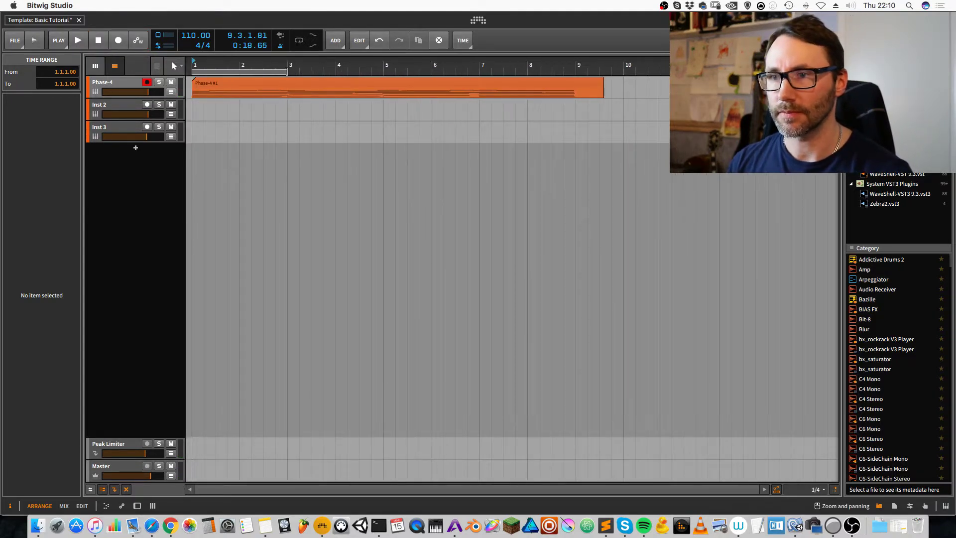
pyautogui.moveTo(288, 72); pyautogui.dragTo(573, 63)
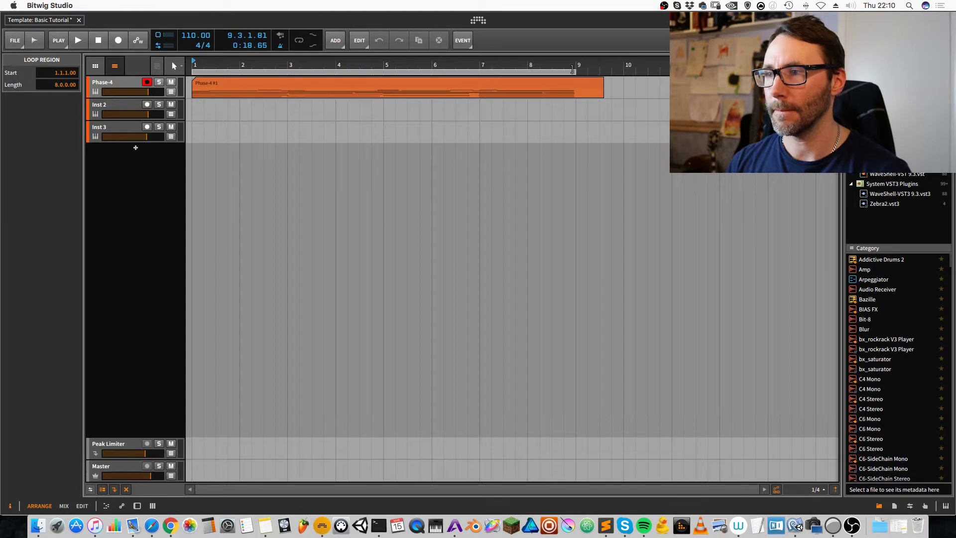
pyautogui.doubleClick(447, 88)
# Step: Enlarge the note editor, select all 25 notes of the clip, and start playback
pyautogui.moveTo(393, 357); pyautogui.dragTo(386, 398)
pyautogui.scroll(3, 387, 405)
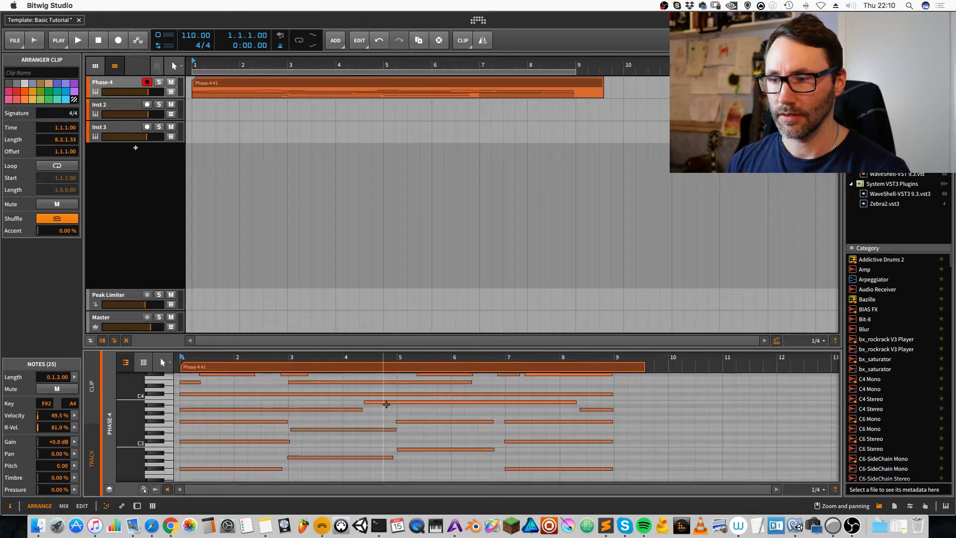
pyautogui.moveTo(370, 358); pyautogui.dragTo(361, 298)
pyautogui.moveTo(355, 335); pyautogui.dragTo(356, 365)
pyautogui.moveTo(550, 457); pyautogui.dragTo(162, 319)
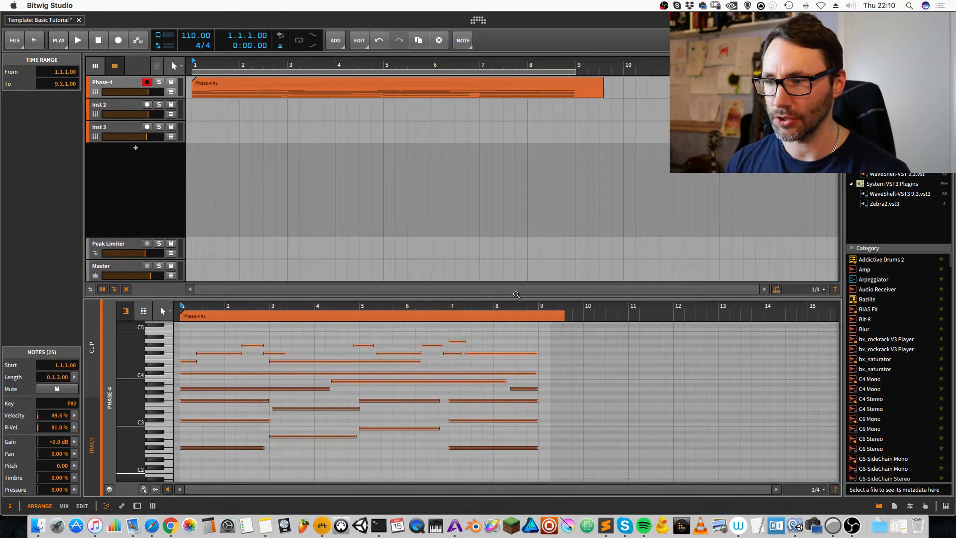
pyautogui.press('space')
# Step: Trim the clip to end at bar 9 and move the E3 note at bar 3 one 16th earlier
pyautogui.moveTo(600, 83); pyautogui.dragTo(576, 84)
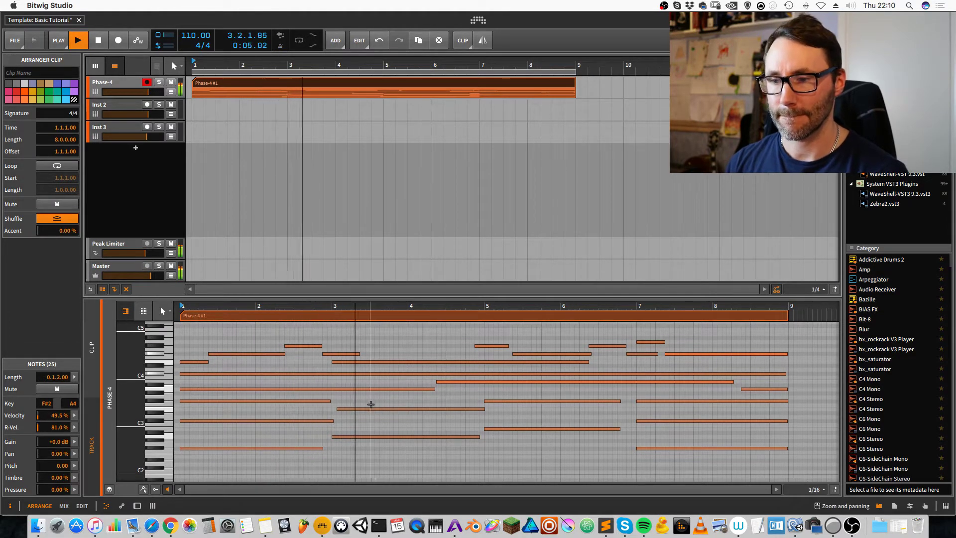
pyautogui.click(352, 409)
pyautogui.moveTo(352, 412); pyautogui.dragTo(347, 414)
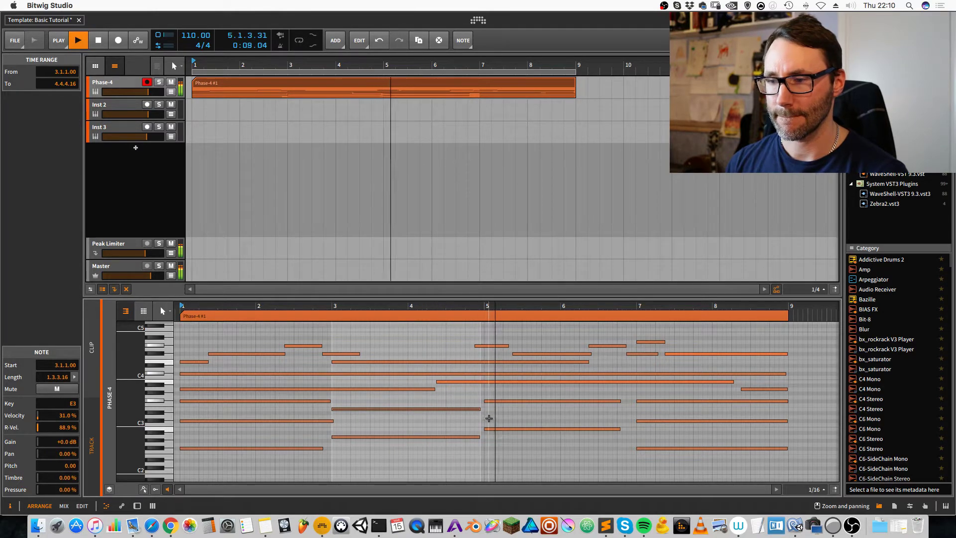
# Step: Stop playback and toggle between the Arrange and Mix layouts, ending on Mix
pyautogui.press('Tab')
pyautogui.press('Tab')
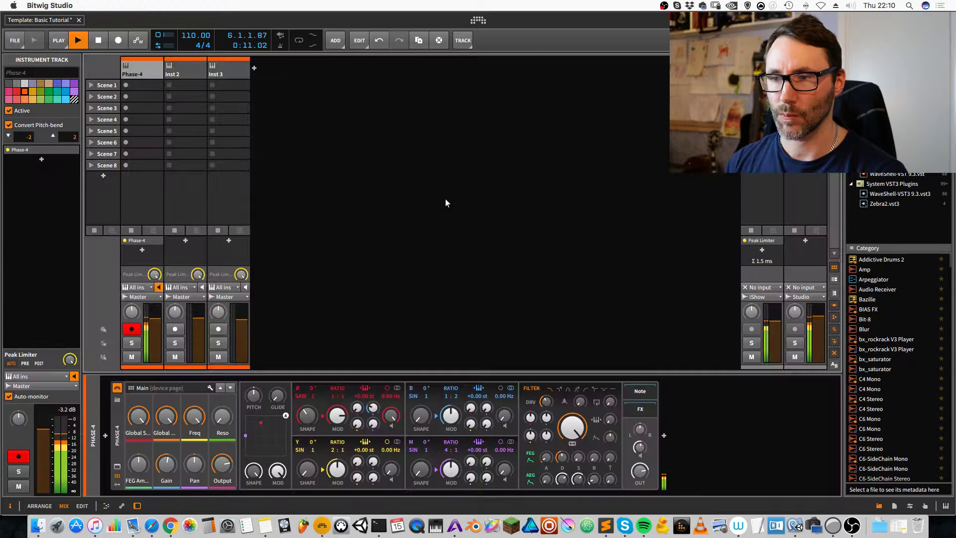
pyautogui.press('Tab')
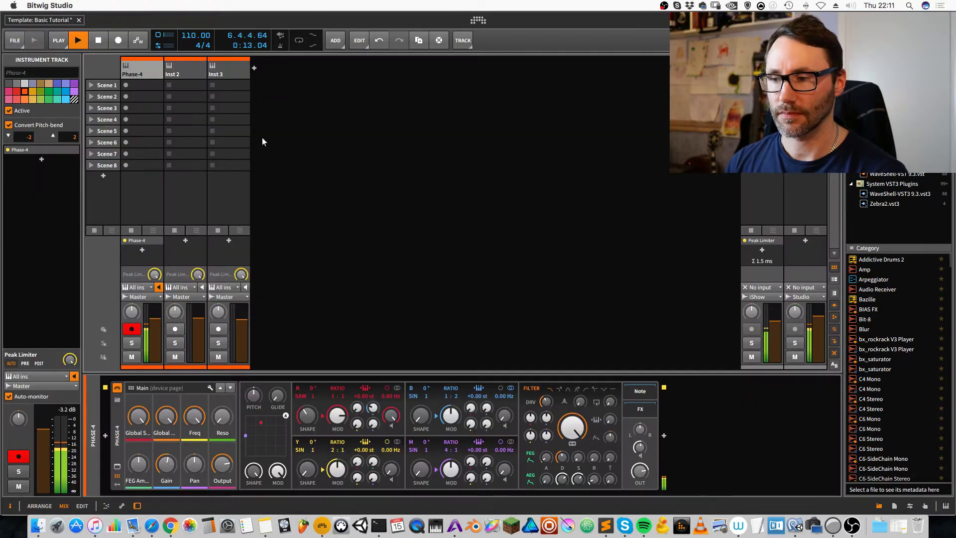
pyautogui.hotkey('alt', '1')
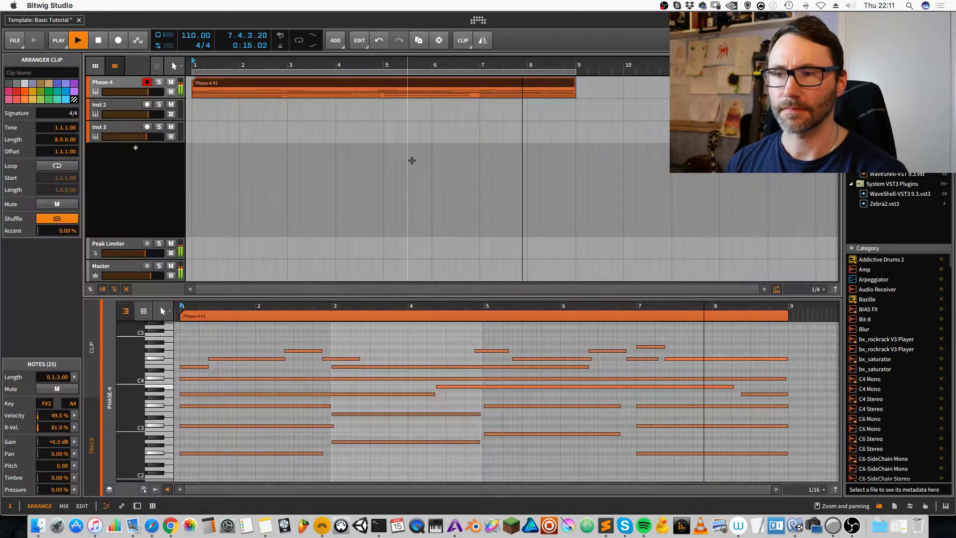
pyautogui.hotkey('alt', '2')
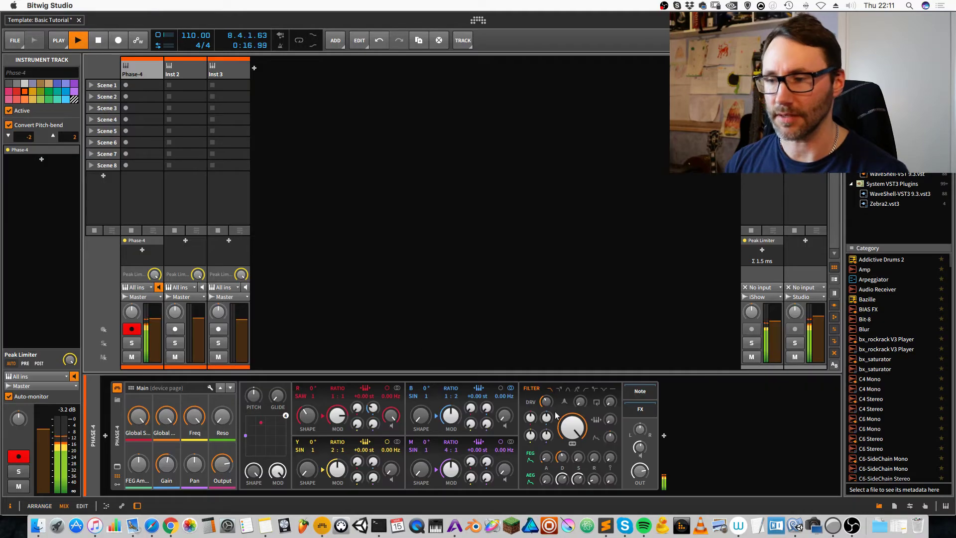
pyautogui.hotkey('alt', '1')
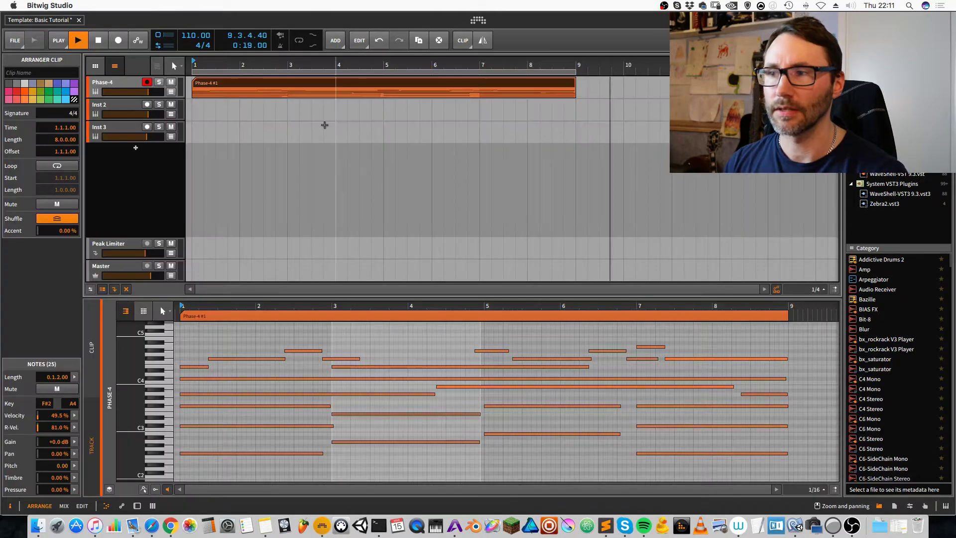
pyautogui.press('space')
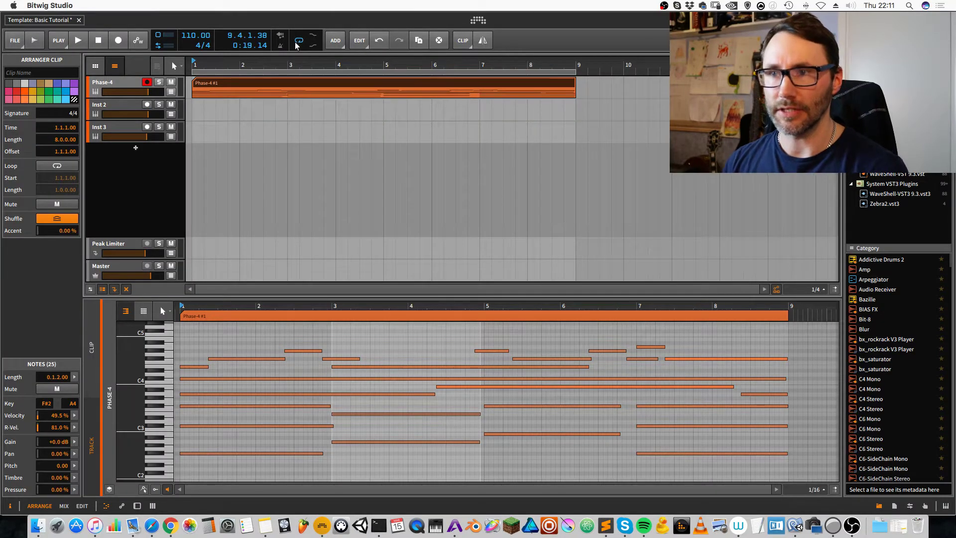
pyautogui.hotkey('alt', '2')
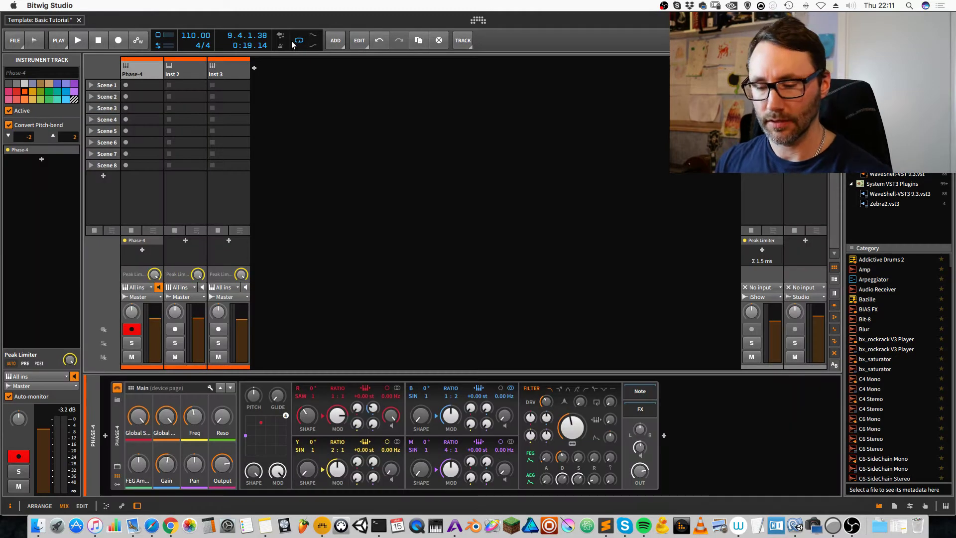
pyautogui.hotkey('alt', '1')
pyautogui.hotkey('alt', '2')
pyautogui.hotkey('alt', '1')
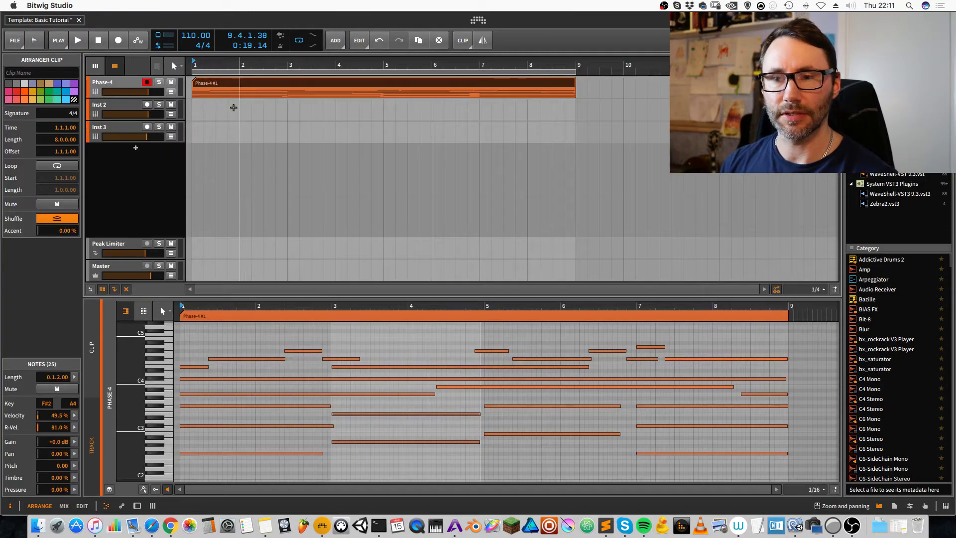
pyautogui.hotkey('alt', '2')
pyautogui.hotkey('alt', '1')
pyautogui.hotkey('alt', '2')
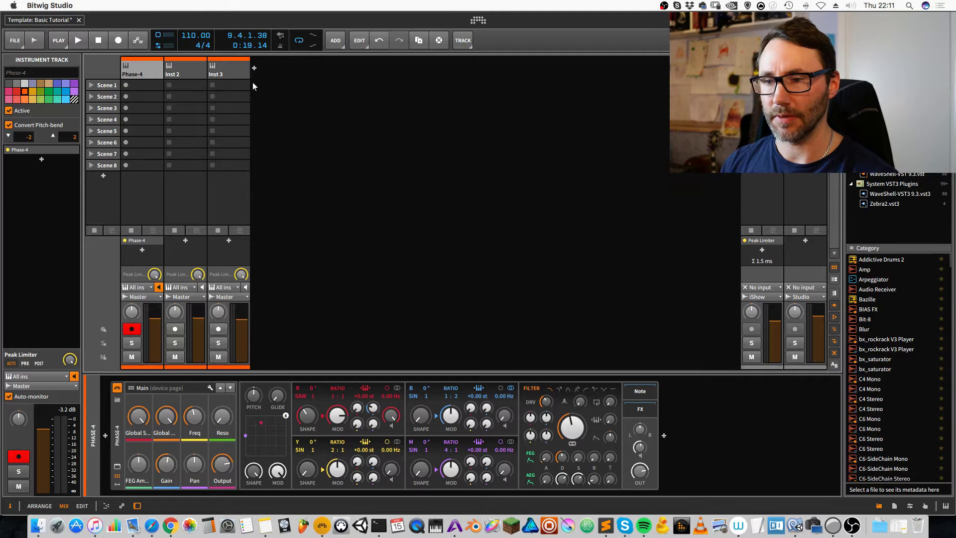
# Step: Open Phase-4's full editor and start the chord clip playing
pyautogui.click(118, 468)
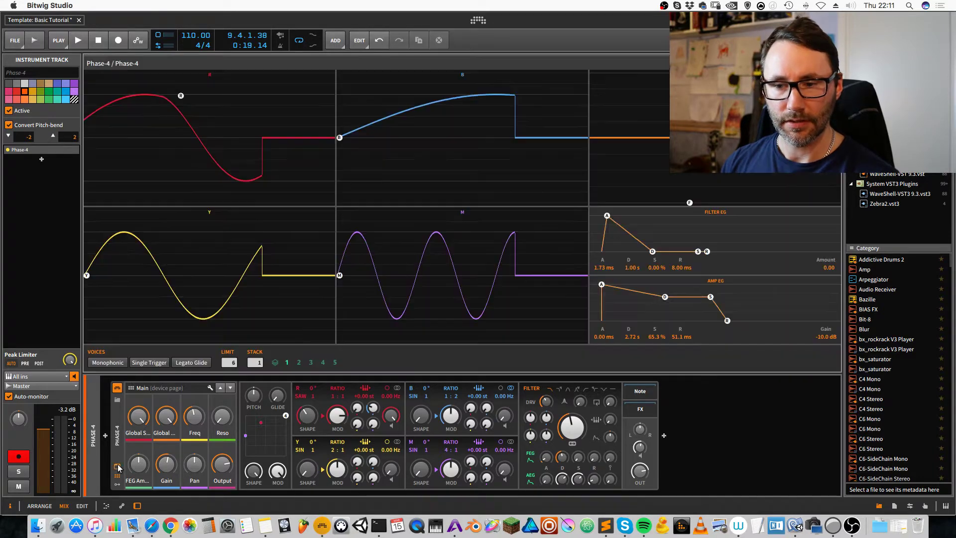
pyautogui.press('space')
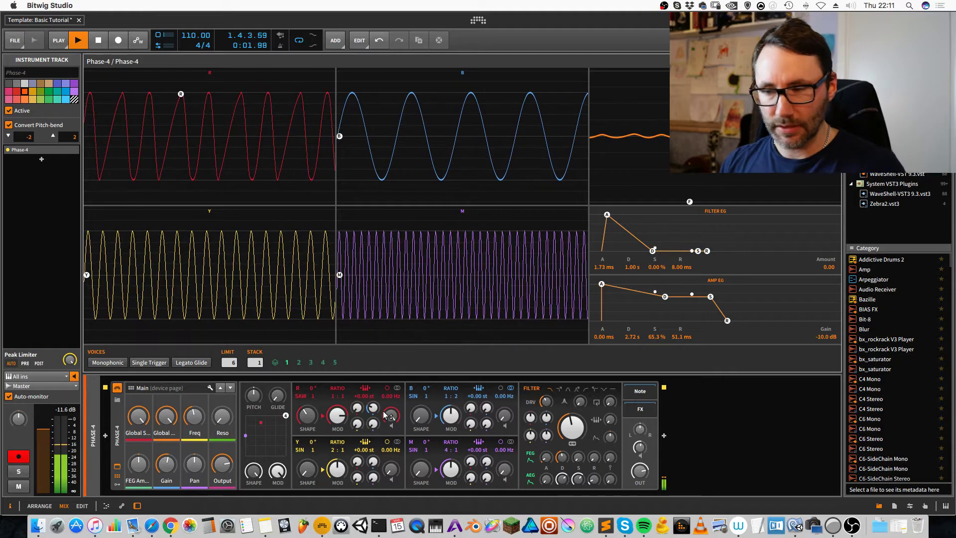
pyautogui.moveTo(386, 415)
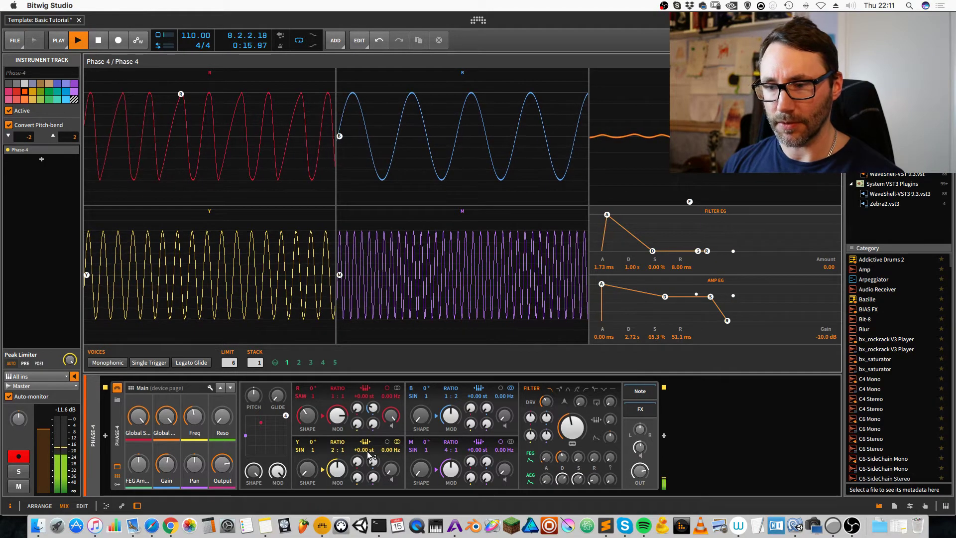
# Step: Raise Y→R modulation, set Y's frequency offset to 1.60 Hz, adjust filter cutoff, show modulator slots
pyautogui.moveTo(356, 424)
pyautogui.mouseDown()
pyautogui.moveTo(356, 407)
pyautogui.moveTo(357, 419)
pyautogui.mouseUp()
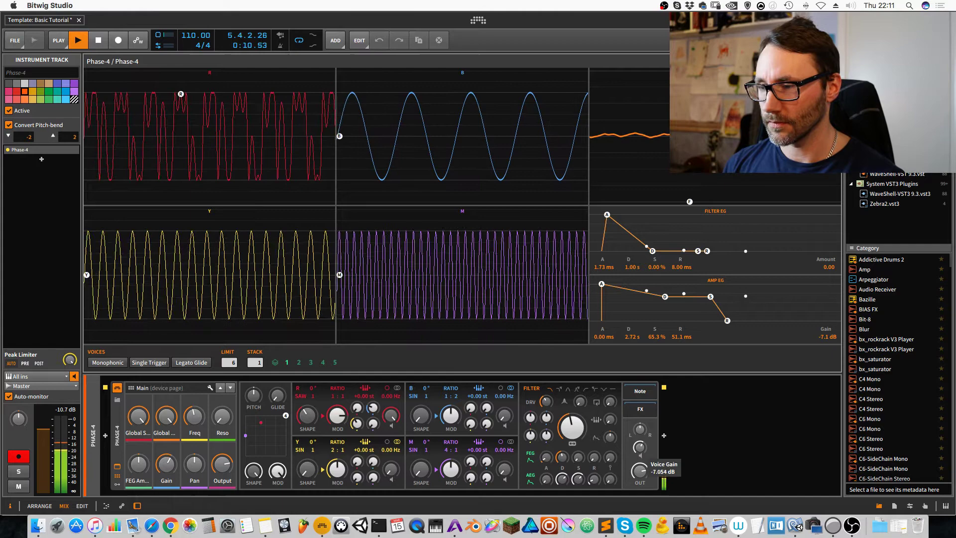
pyautogui.hotkey('alt', '1')
pyautogui.hotkey('alt', '2')
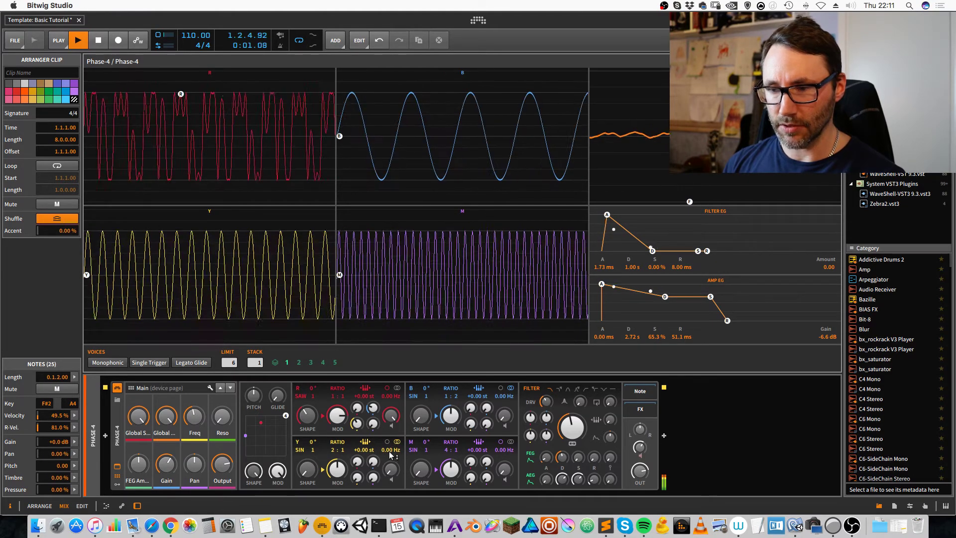
pyautogui.moveTo(391, 449); pyautogui.dragTo(391, 441)
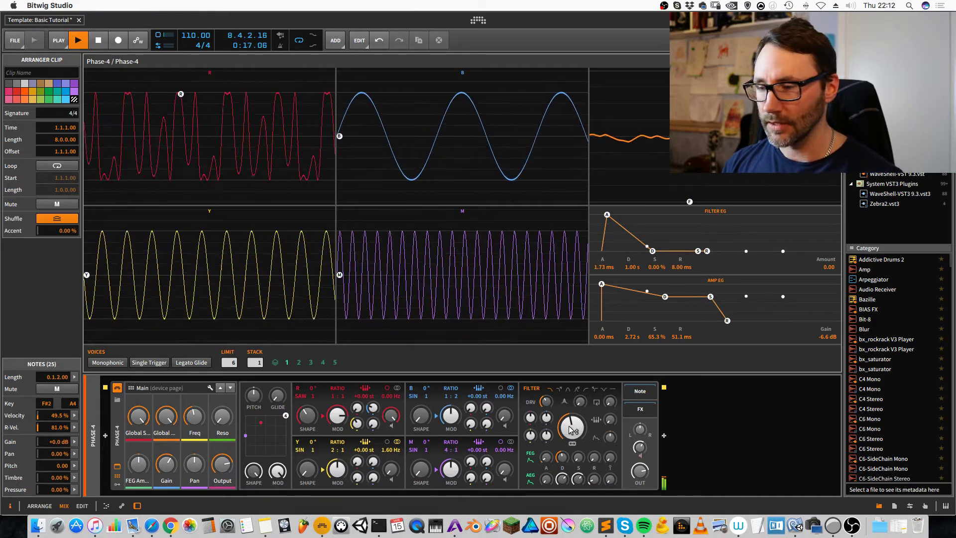
pyautogui.moveTo(572, 430); pyautogui.dragTo(552, 433)
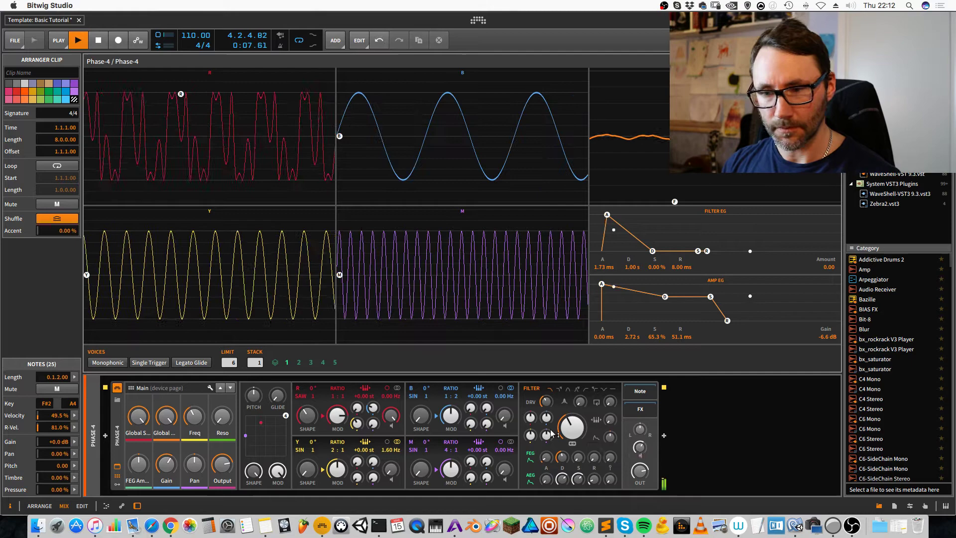
pyautogui.click(118, 486)
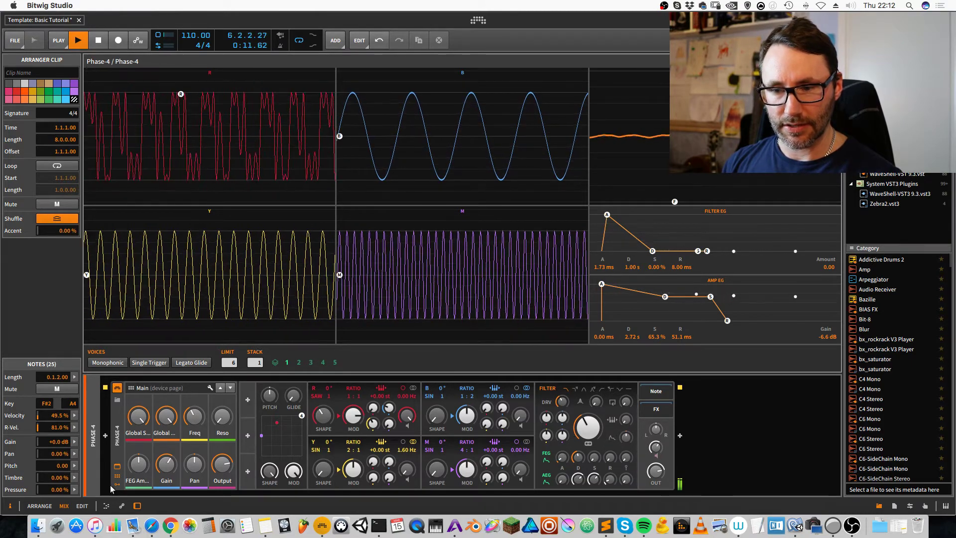
# Step: Add a Classic LFO to Phase-4, toggle it bipolar, and tempo-sync its rate to 1/1
pyautogui.click(248, 400)
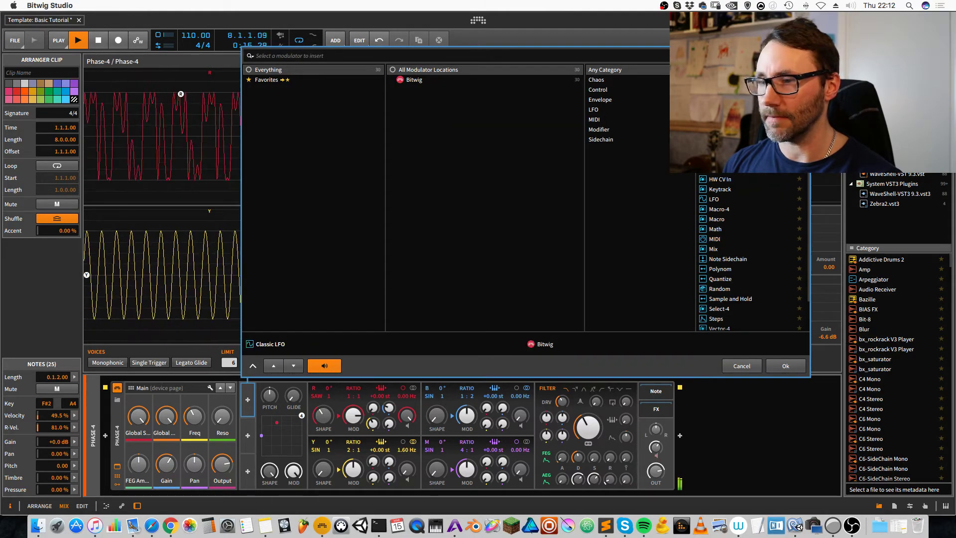
pyautogui.press('Return')
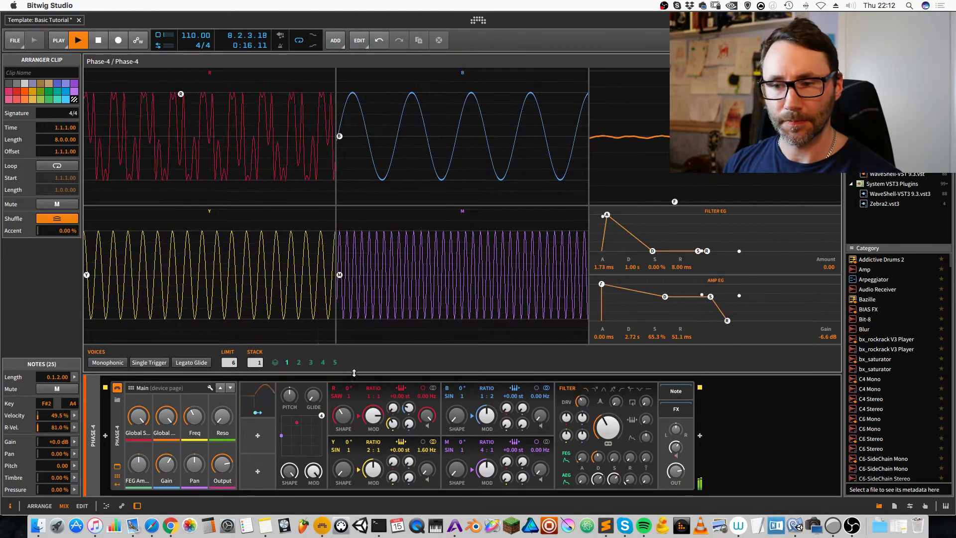
pyautogui.click(257, 397)
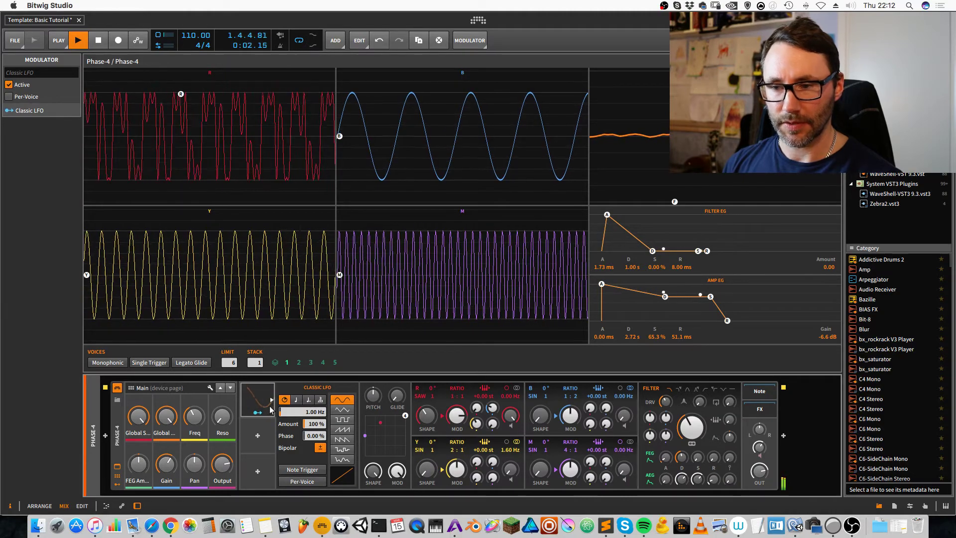
pyautogui.click(320, 449)
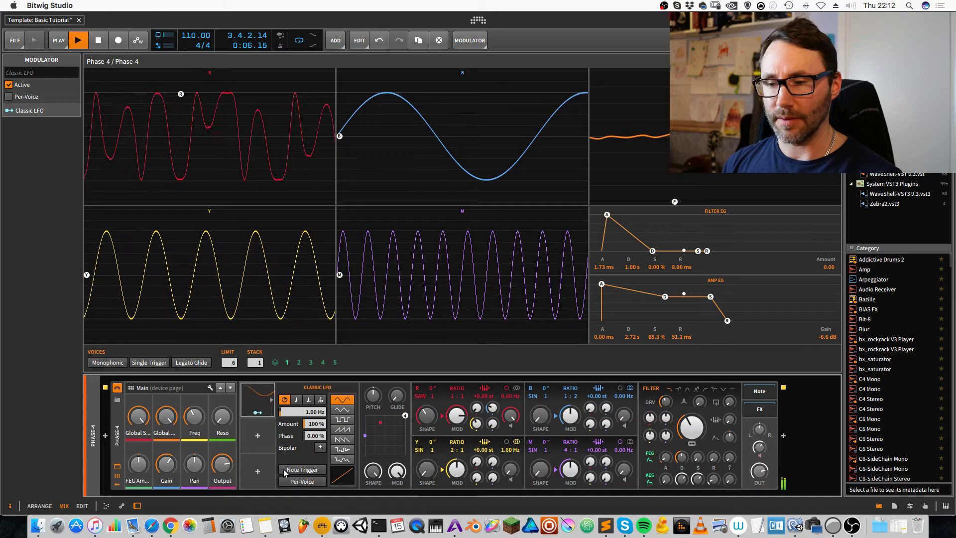
pyautogui.click(299, 399)
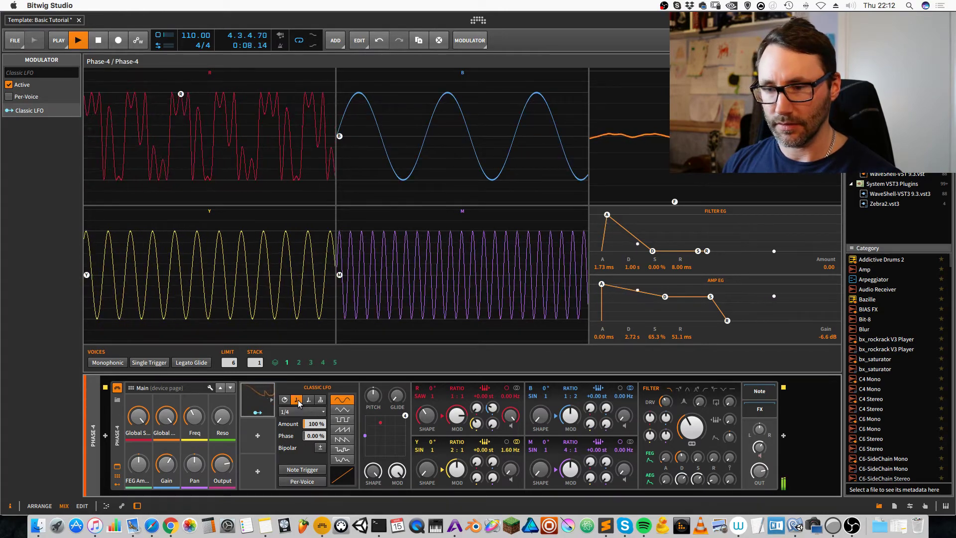
pyautogui.click(301, 412)
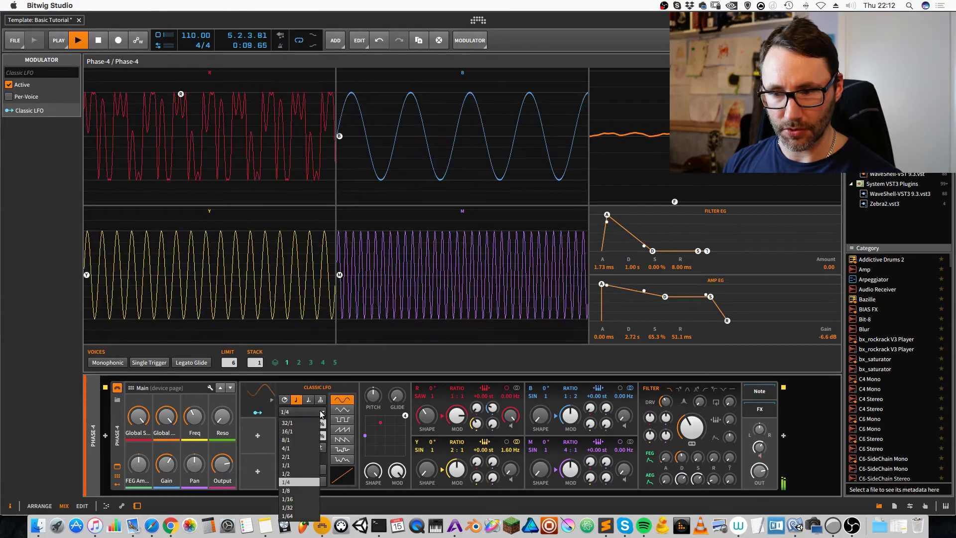
pyautogui.click(295, 465)
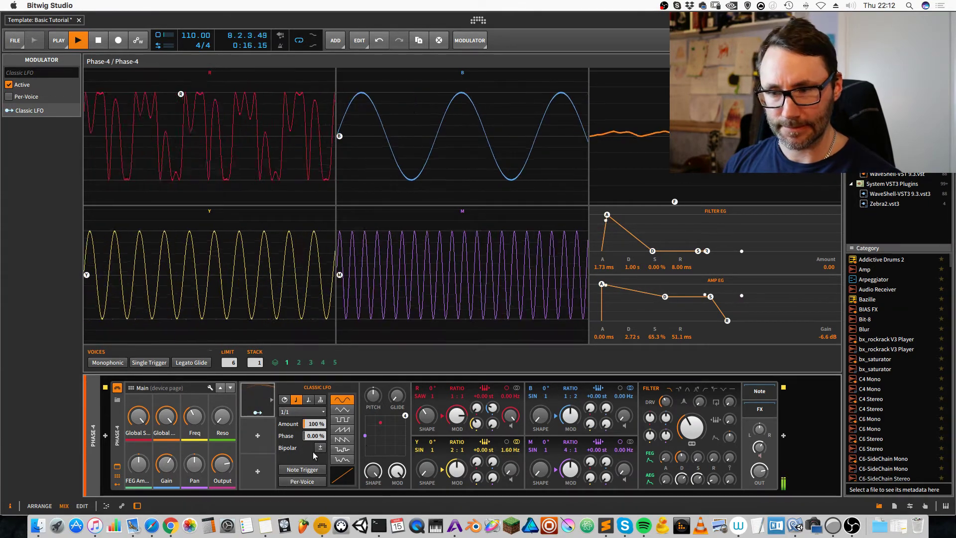
pyautogui.click(257, 412)
# Step: Route the LFO to the filter frequency and set it to a 2/1 rate with a bent saw shape
pyautogui.moveTo(691, 427); pyautogui.dragTo(692, 407)
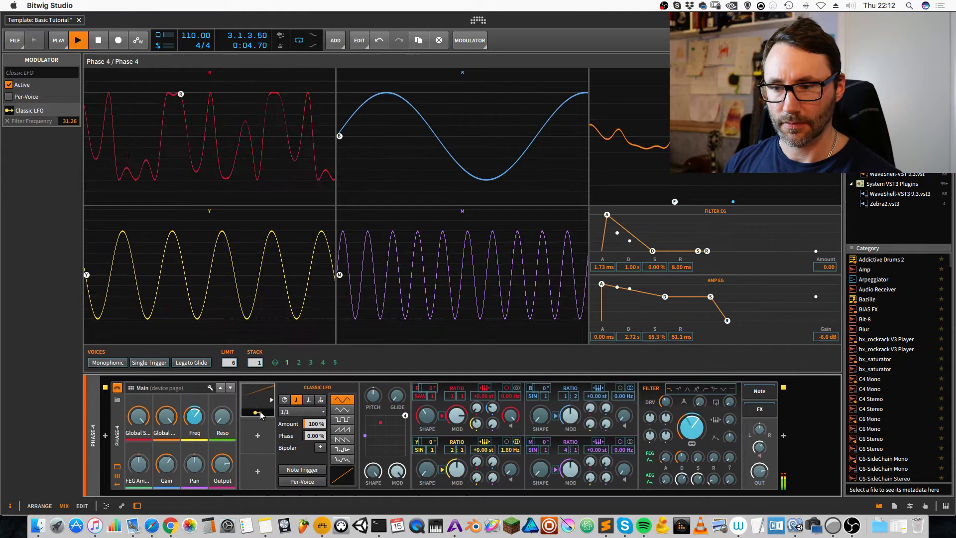
pyautogui.click(259, 413)
pyautogui.click(311, 413)
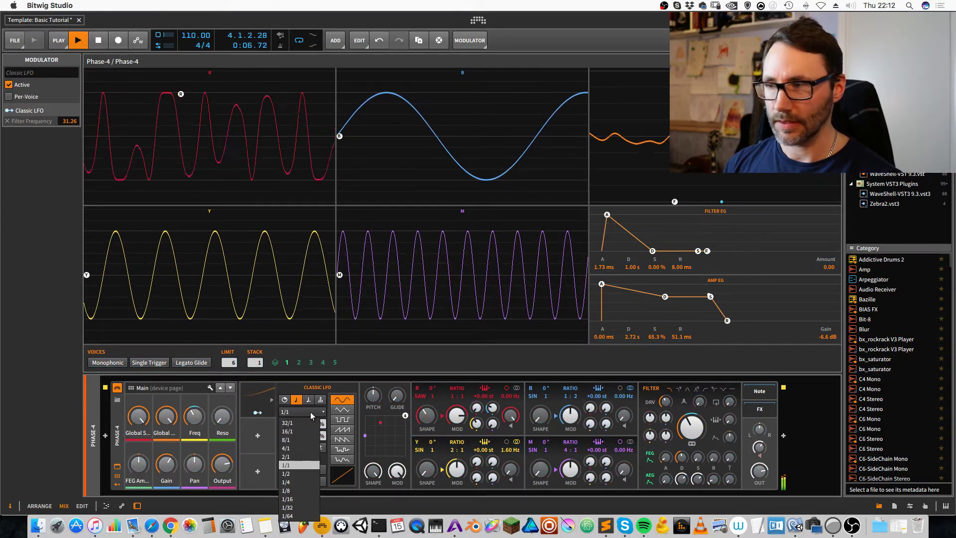
pyautogui.click(300, 456)
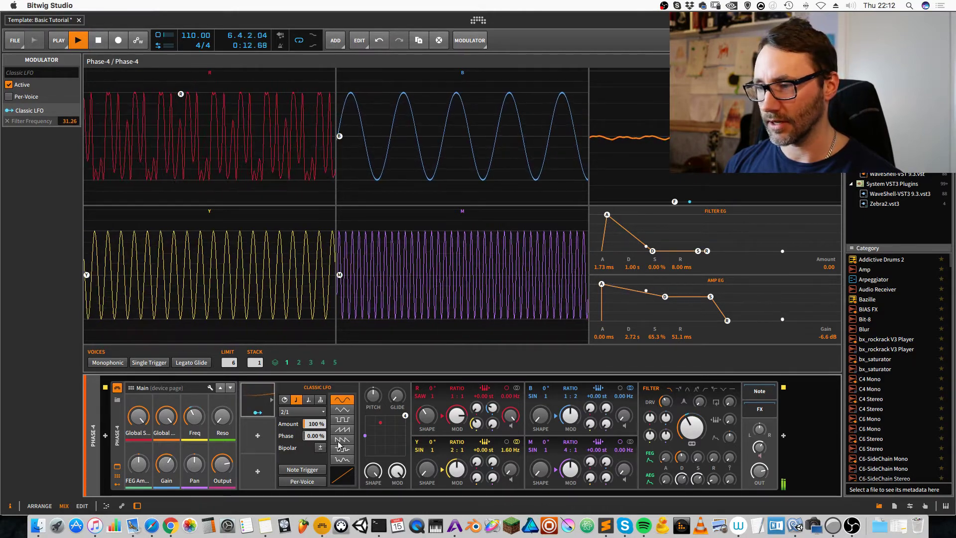
pyautogui.click(348, 431)
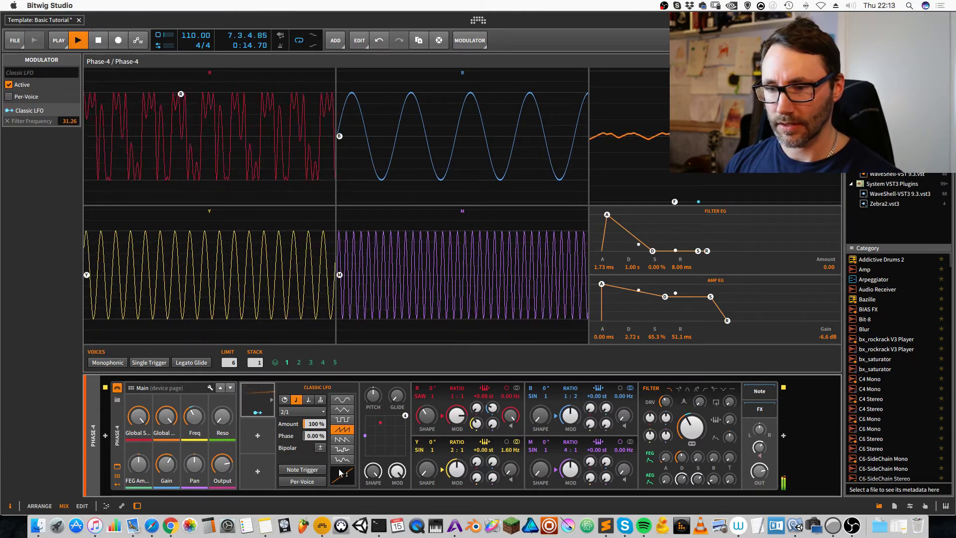
pyautogui.moveTo(341, 473); pyautogui.dragTo(341, 483)
# Step: Lower the filter cutoff to about 140 Hz, fine-tune it by ear, and open another modulator slot
pyautogui.moveTo(694, 432); pyautogui.dragTo(694, 442)
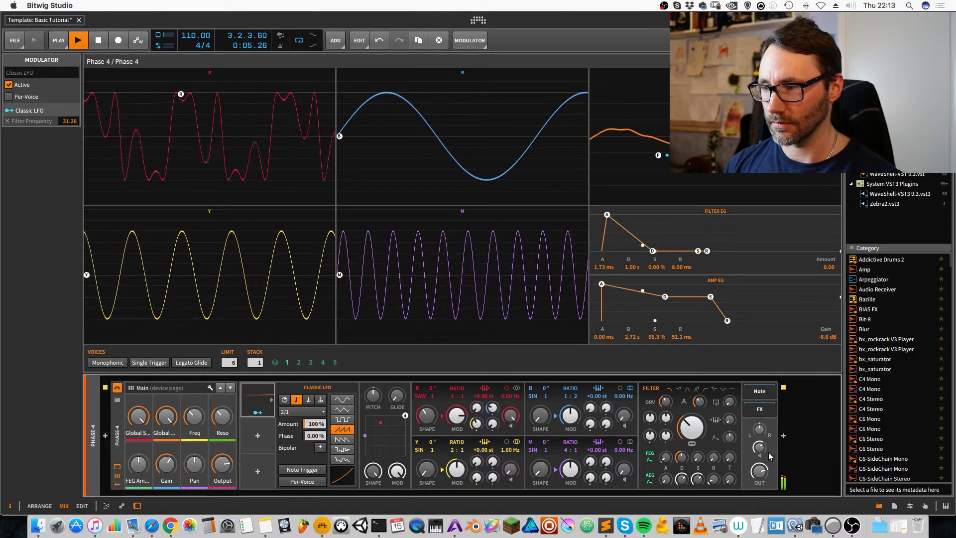
pyautogui.moveTo(686, 424); pyautogui.dragTo(685, 435)
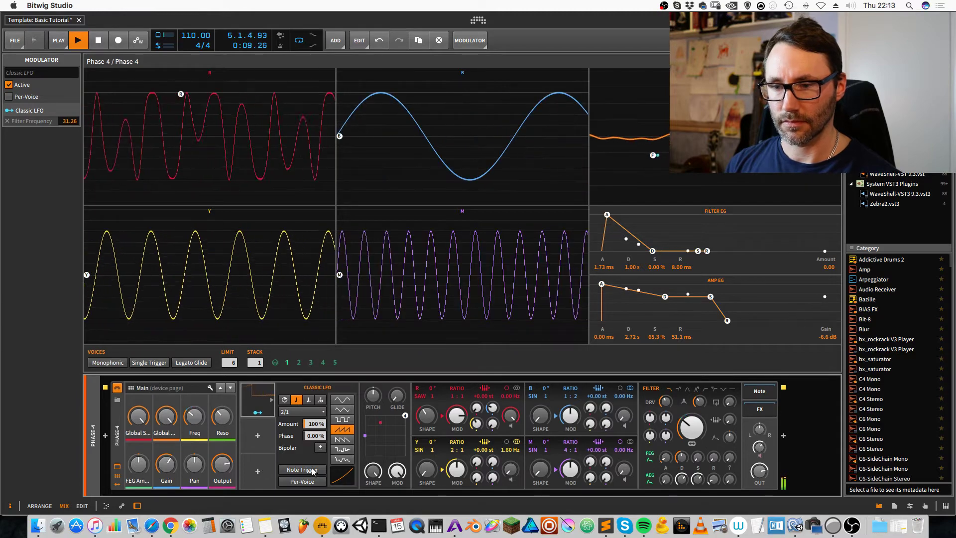
pyautogui.moveTo(681, 434); pyautogui.dragTo(681, 428)
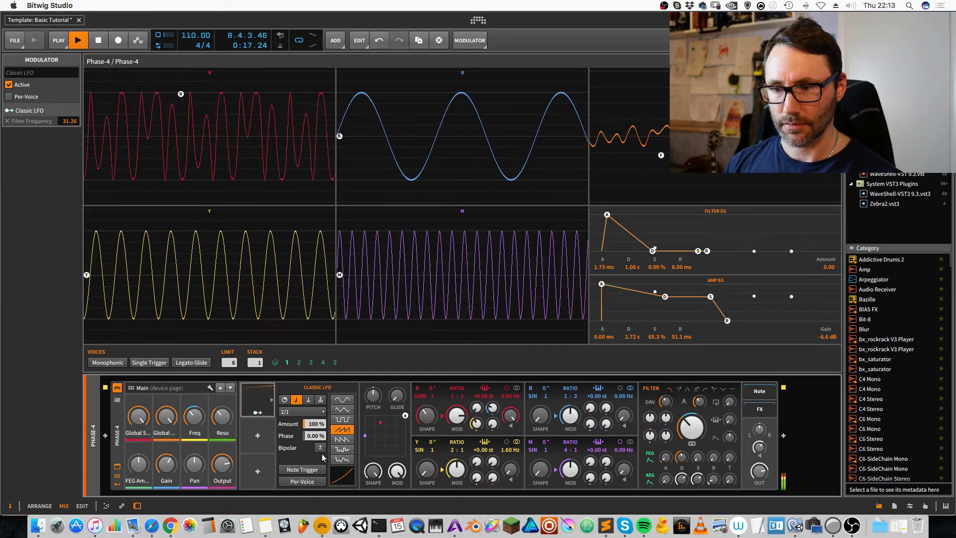
pyautogui.click(258, 432)
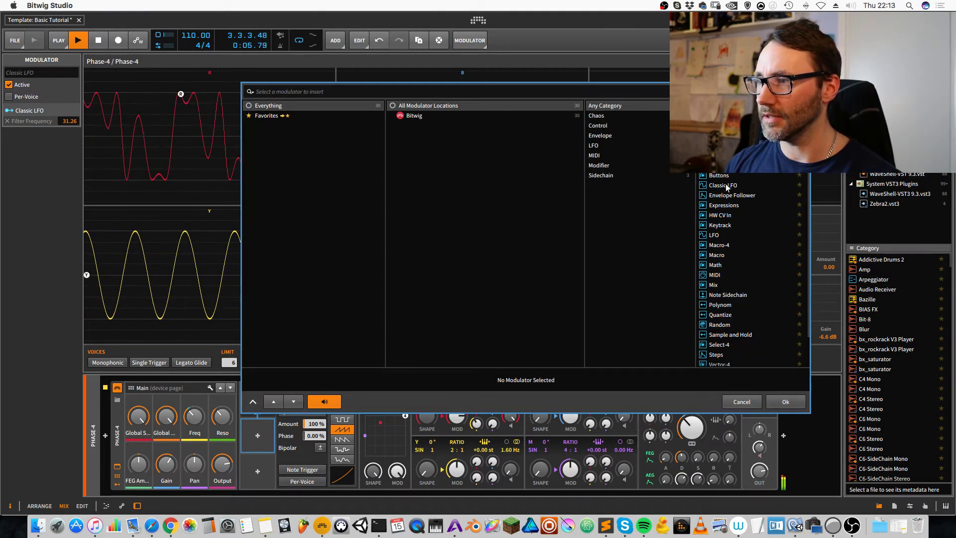
# Step: Add a second Classic LFO at a free 1.47 Hz rate, modulating Y Pitch by +0.10
pyautogui.doubleClick(725, 186)
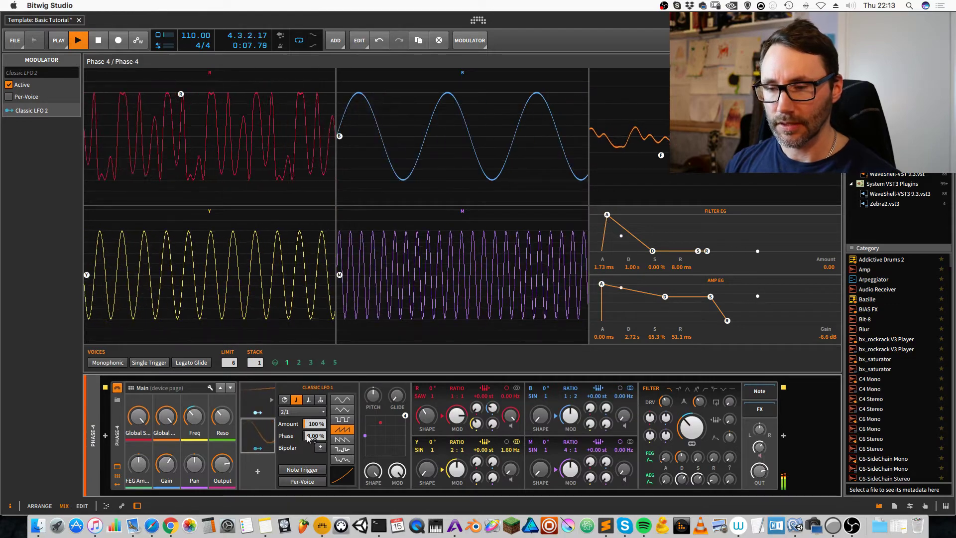
pyautogui.click(260, 443)
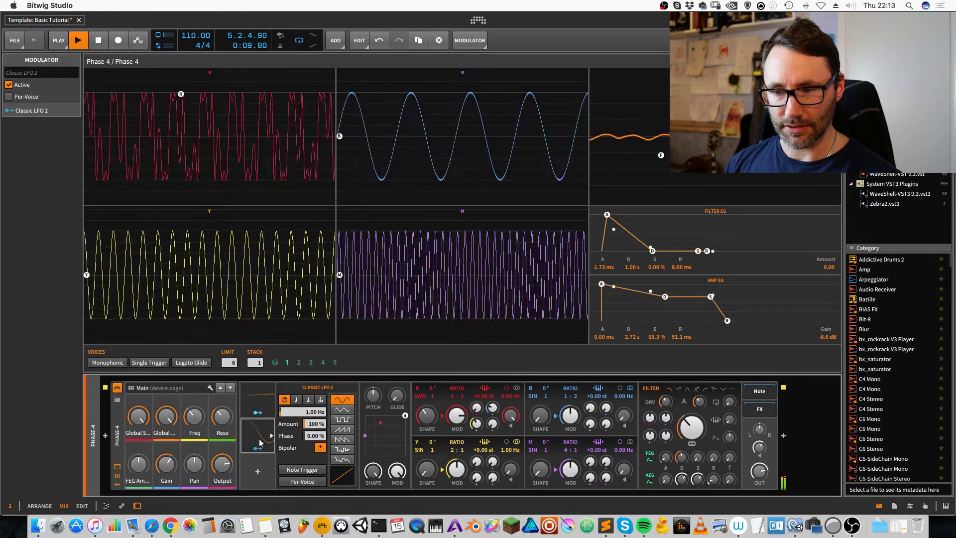
pyautogui.click(292, 401)
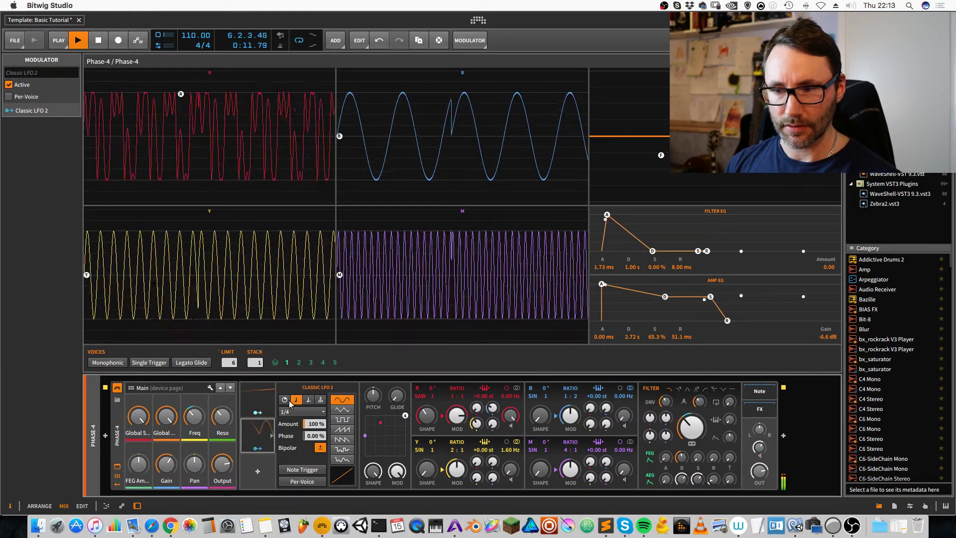
pyautogui.click(284, 400)
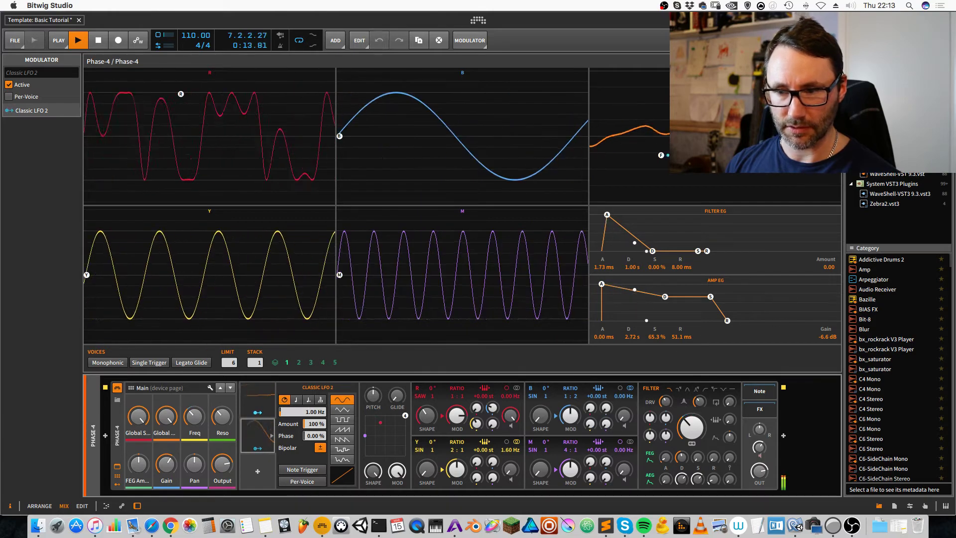
pyautogui.moveTo(315, 412); pyautogui.dragTo(316, 401)
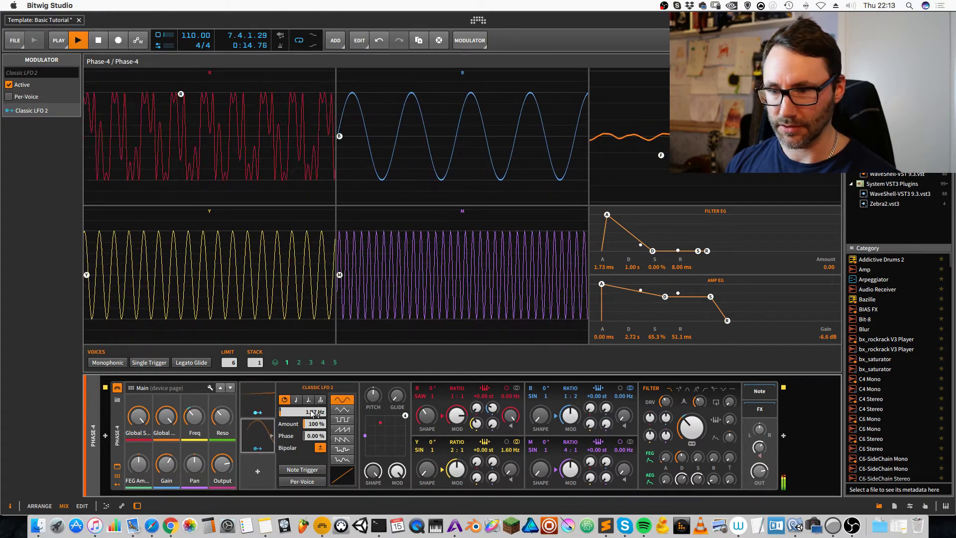
pyautogui.click(257, 448)
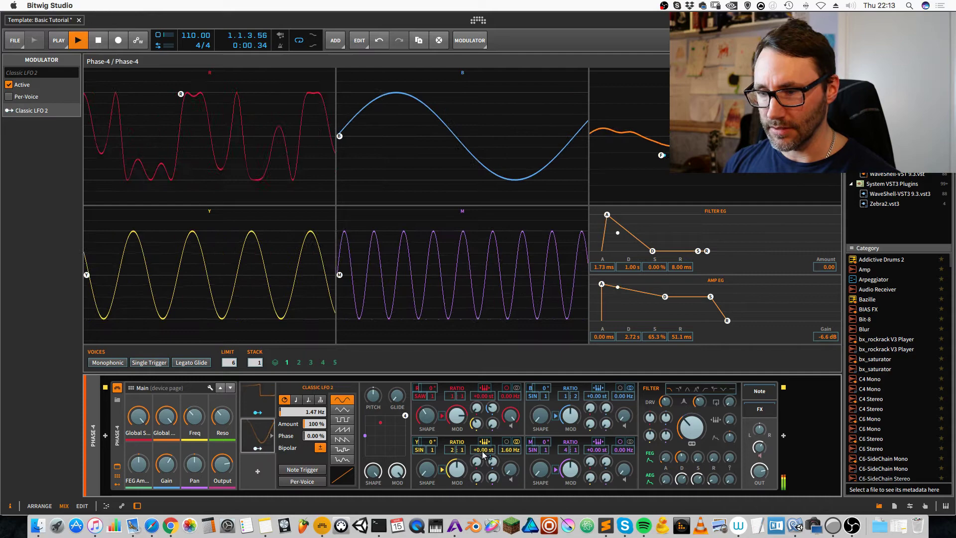
pyautogui.moveTo(483, 454)
pyautogui.mouseDown()
pyautogui.moveTo(492, 456)
pyautogui.moveTo(483, 441)
pyautogui.moveTo(492, 457)
pyautogui.mouseUp()
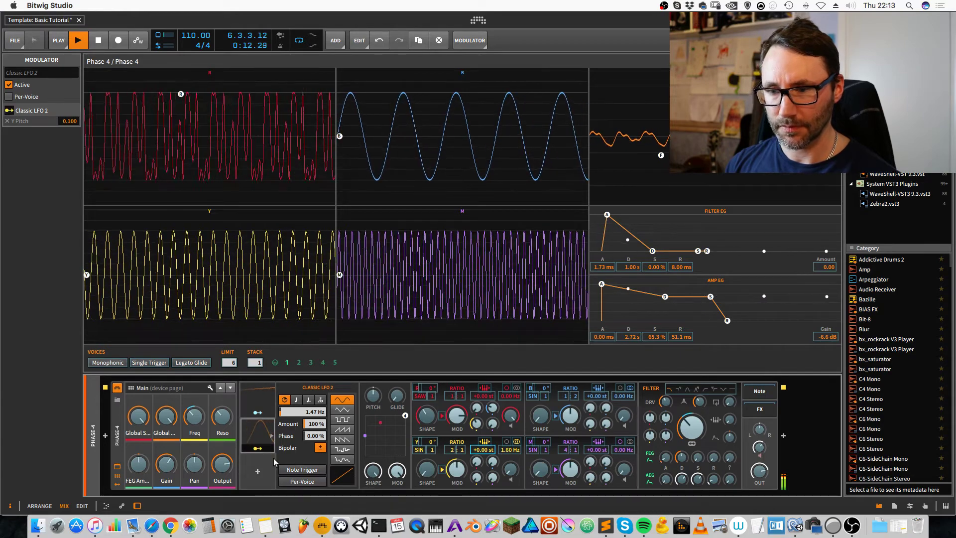
# Step: Slow the second LFO's free rate down to 0.29 Hz
pyautogui.click(256, 448)
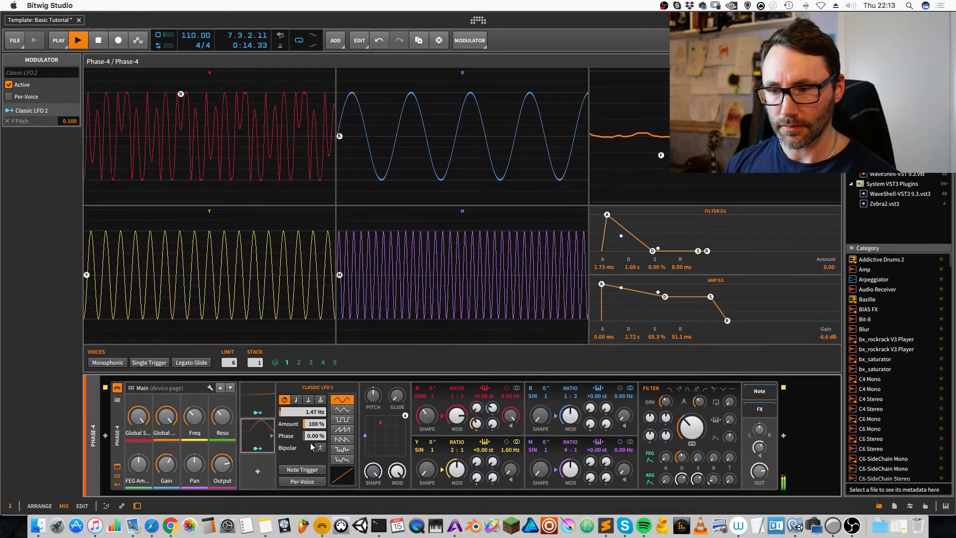
pyautogui.moveTo(306, 416); pyautogui.dragTo(307, 449)
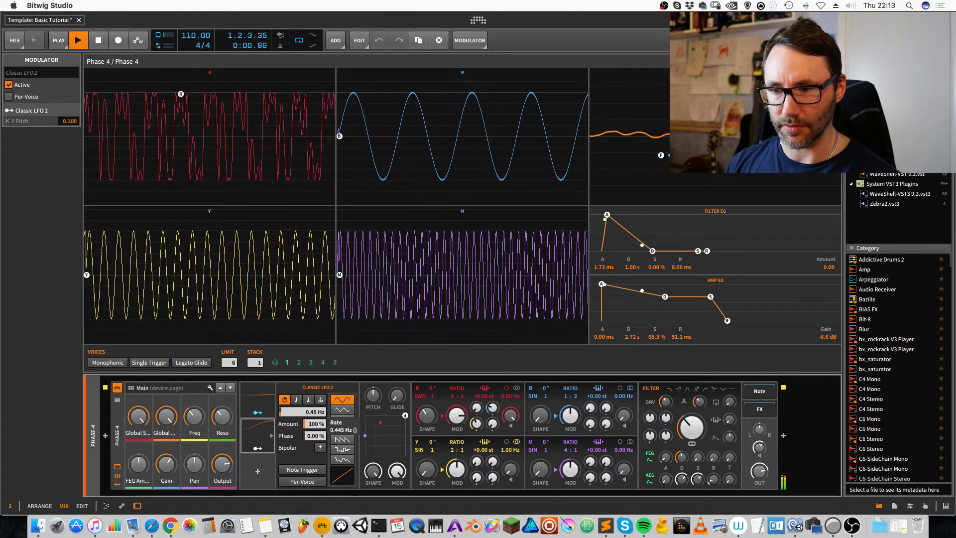
pyautogui.moveTo(314, 416); pyautogui.dragTo(314, 419)
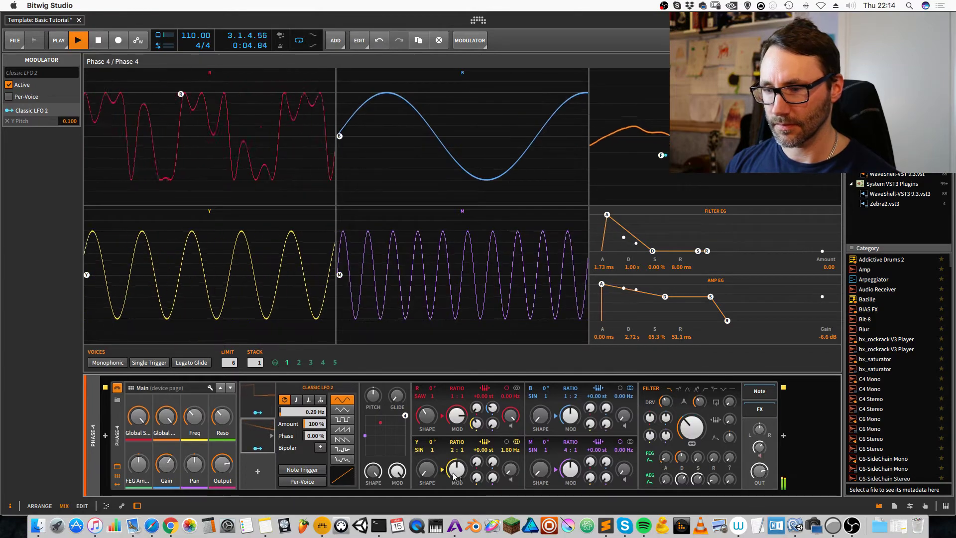
# Step: Adjust the R→R and M→R amounts and set M's frequency offset to 0.33 Hz
pyautogui.moveTo(492, 409); pyautogui.dragTo(492, 422)
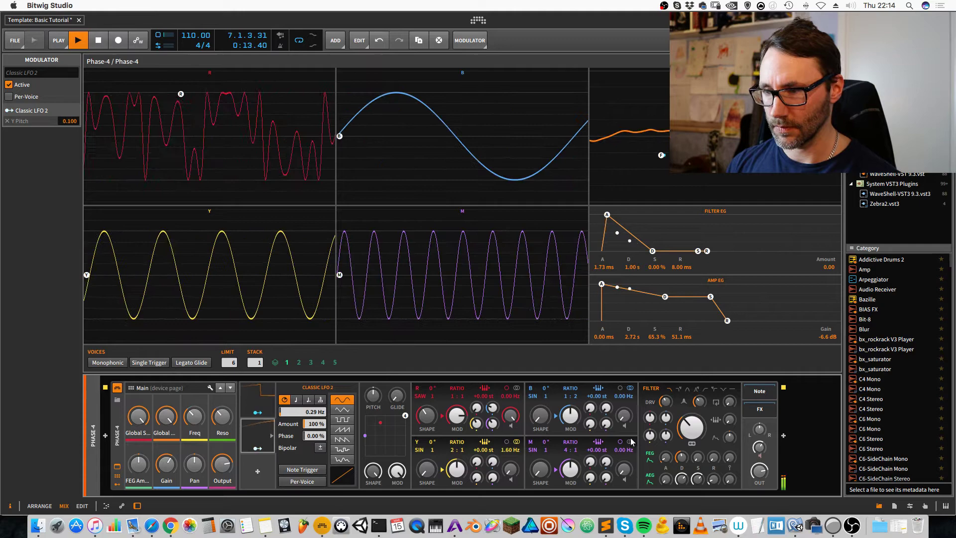
pyautogui.moveTo(623, 453); pyautogui.dragTo(624, 452)
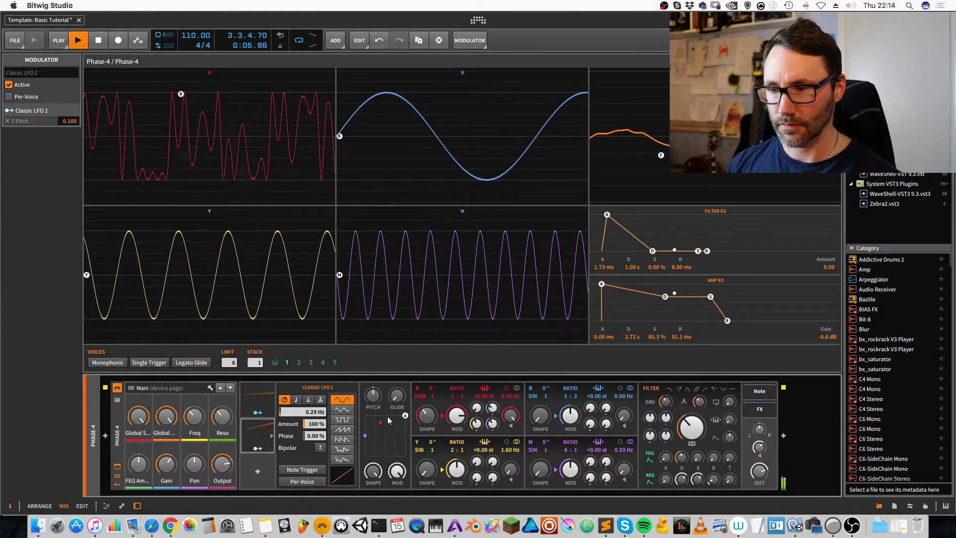
pyautogui.moveTo(511, 416); pyautogui.dragTo(493, 432)
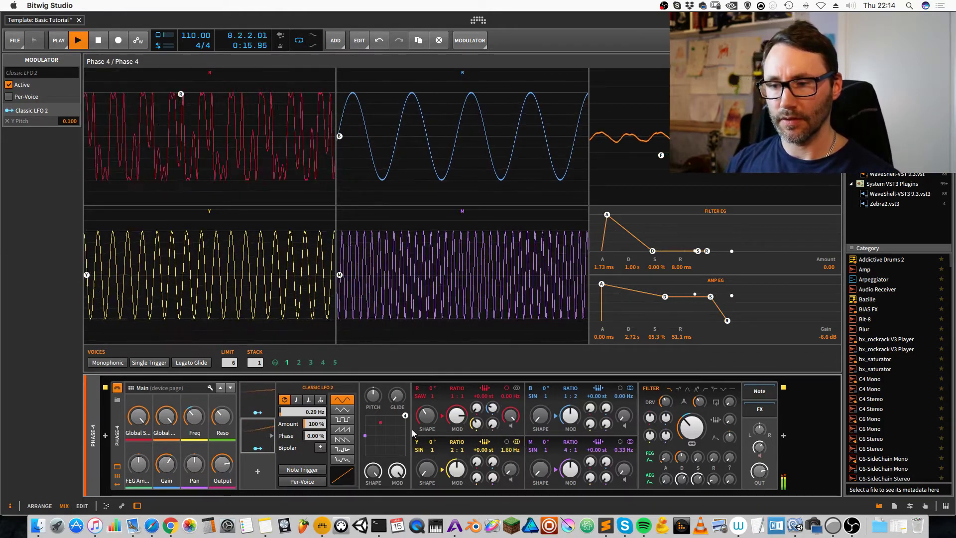
# Step: Add a third Classic LFO, tempo-synced at a 4/1 rate and switched to unipolar
pyautogui.click(258, 471)
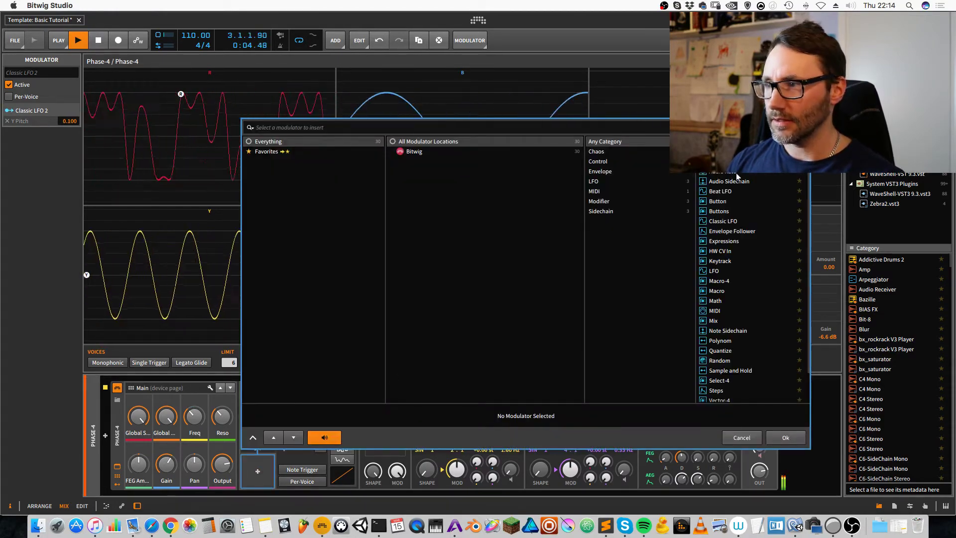
pyautogui.click(732, 221)
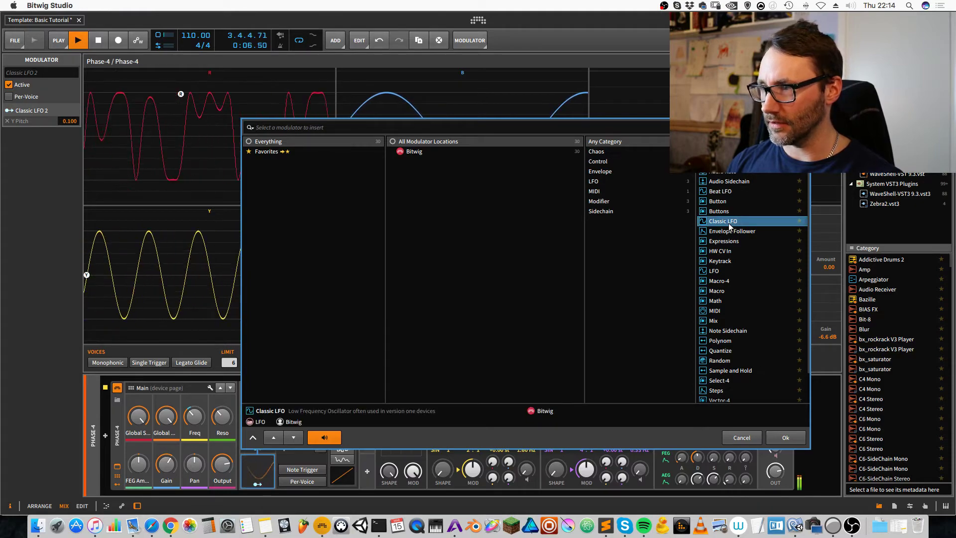
pyautogui.click(783, 437)
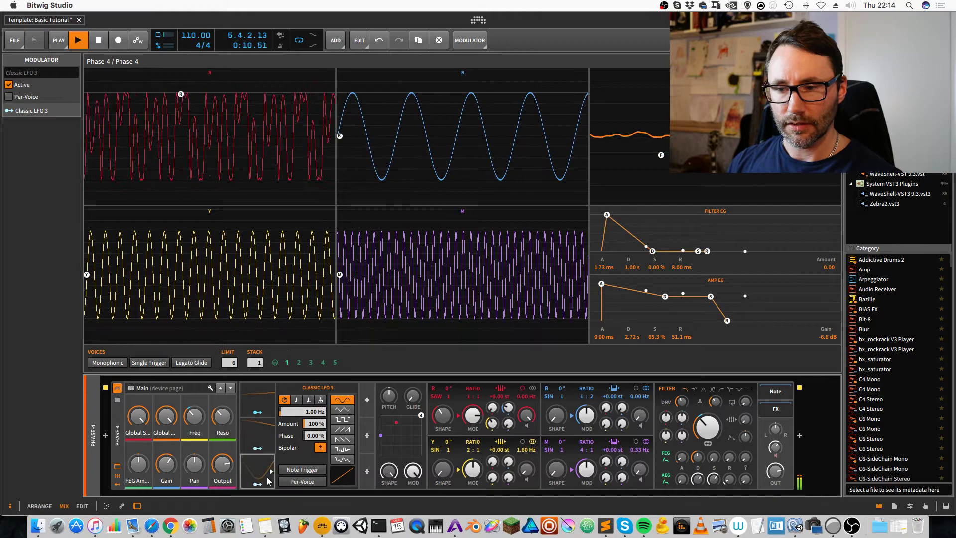
pyautogui.click(296, 399)
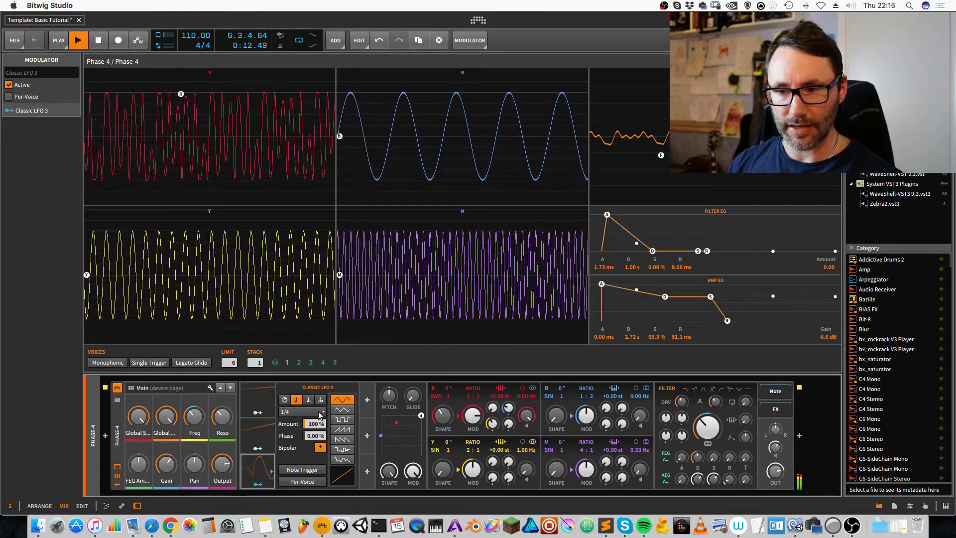
pyautogui.click(318, 412)
pyautogui.click(294, 450)
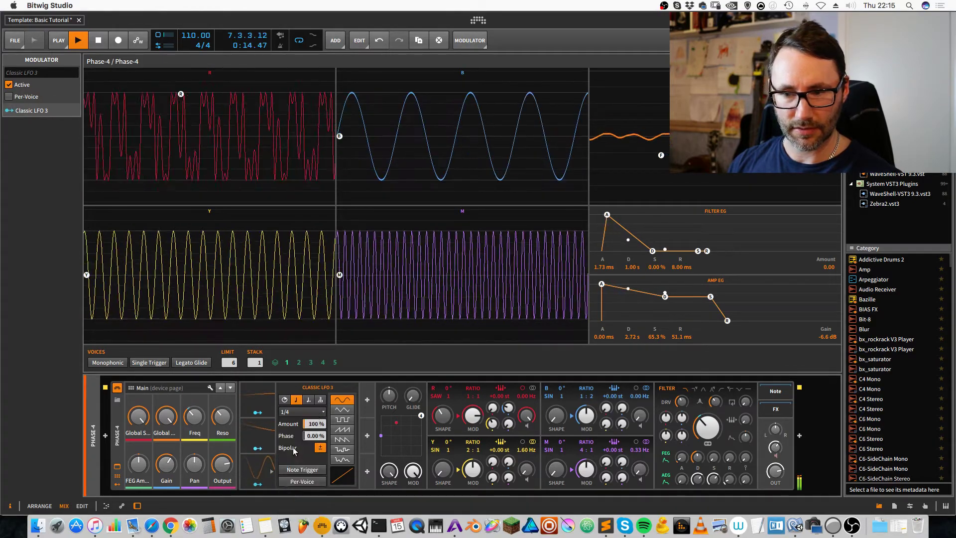
pyautogui.scroll(4, 291, 411)
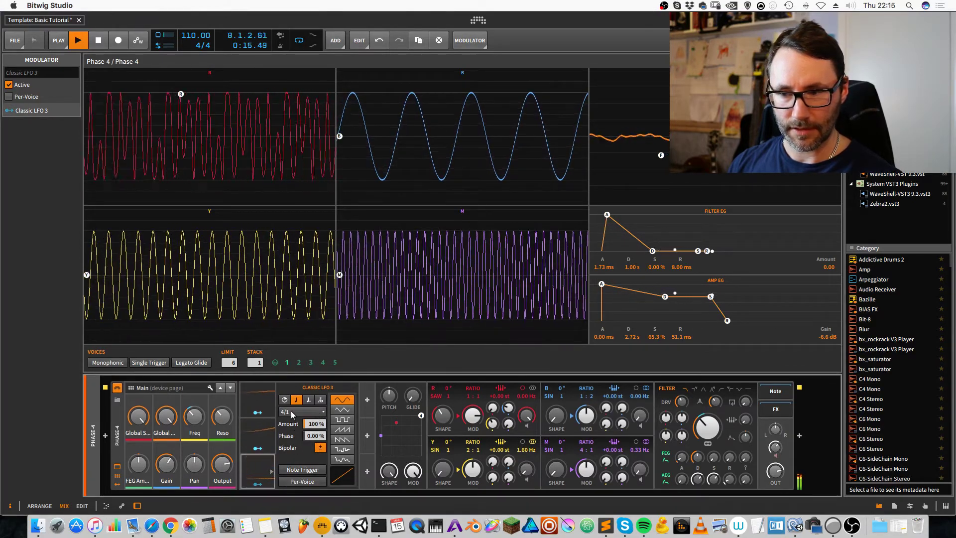
pyautogui.click(319, 448)
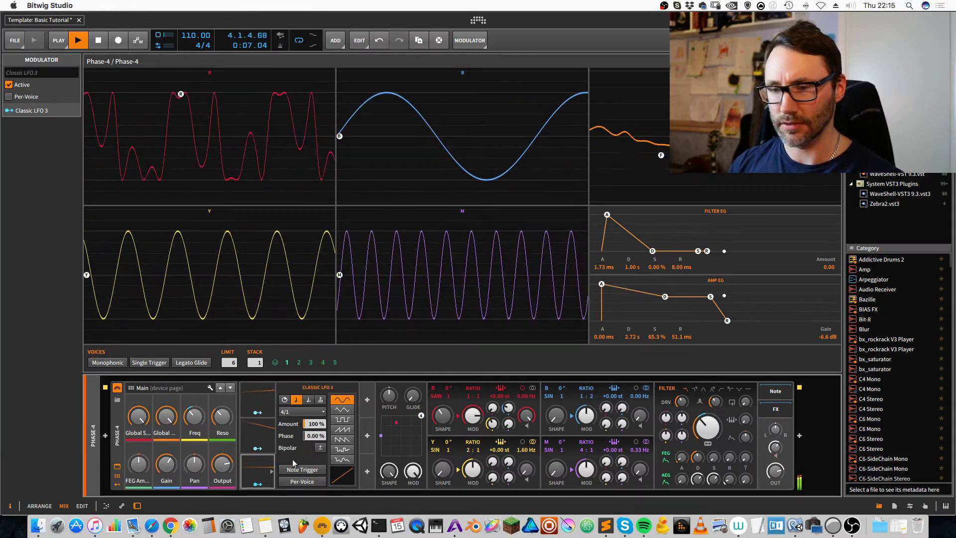
# Step: Route the third LFO to the M-to-R amount with a saw waveform at 0.240 depth
pyautogui.click(263, 485)
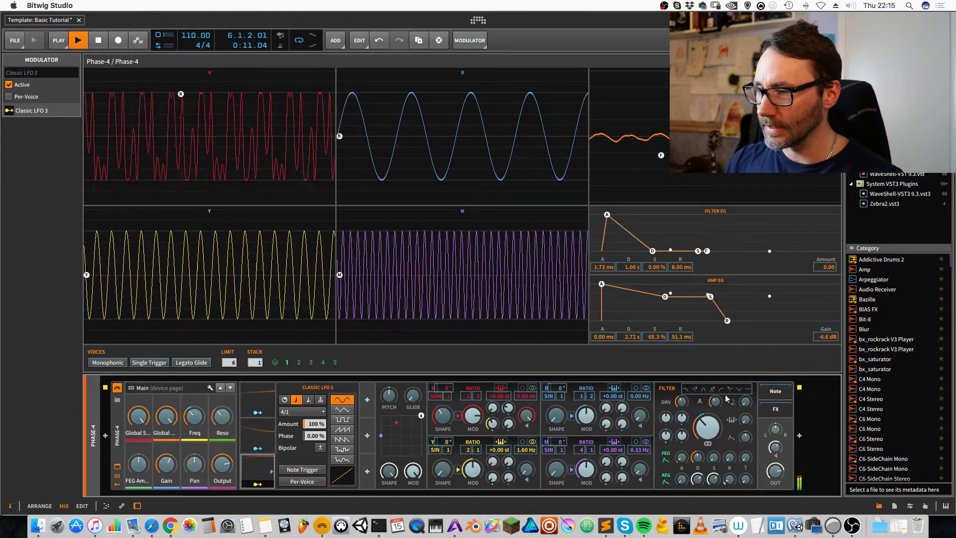
pyautogui.moveTo(508, 423); pyautogui.dragTo(508, 403)
pyautogui.click(259, 484)
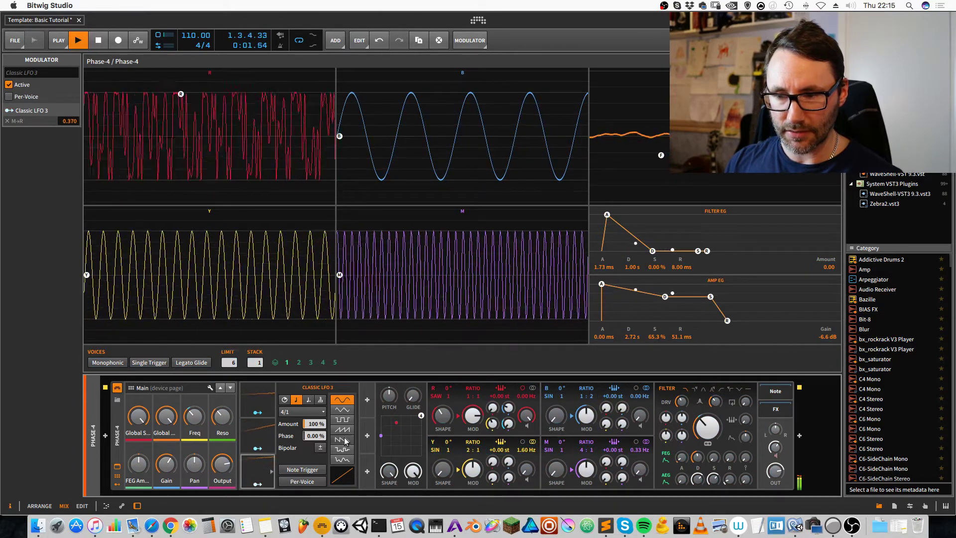
pyautogui.click(345, 440)
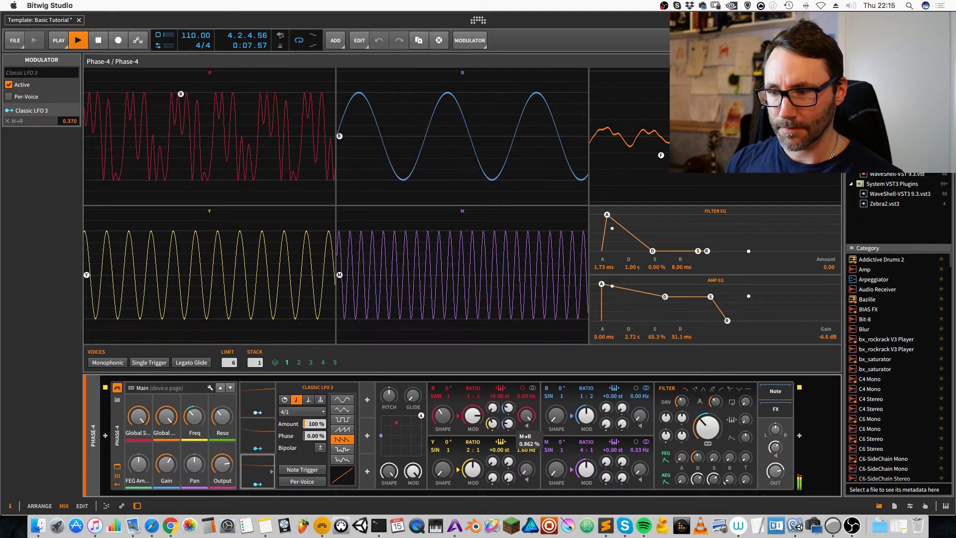
pyautogui.moveTo(509, 423); pyautogui.dragTo(509, 424)
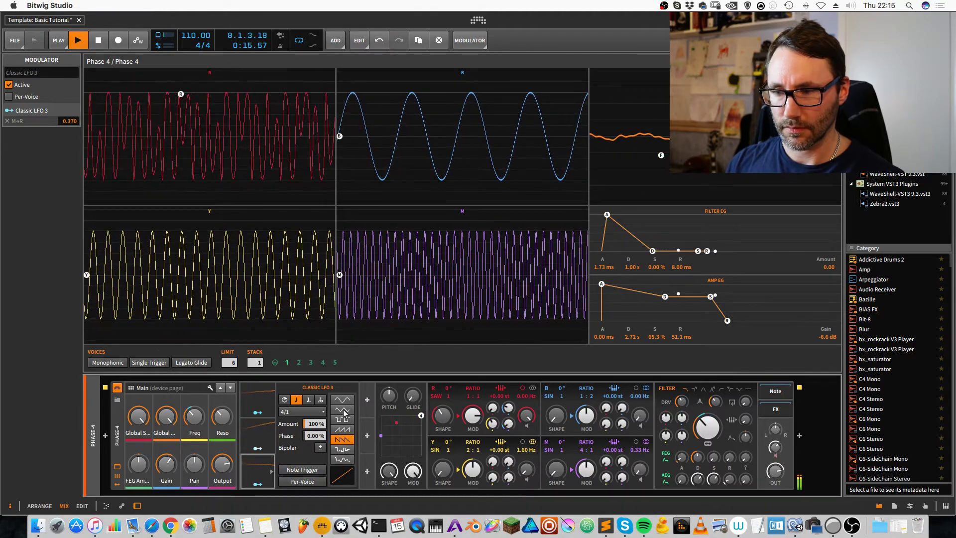
pyautogui.click(343, 430)
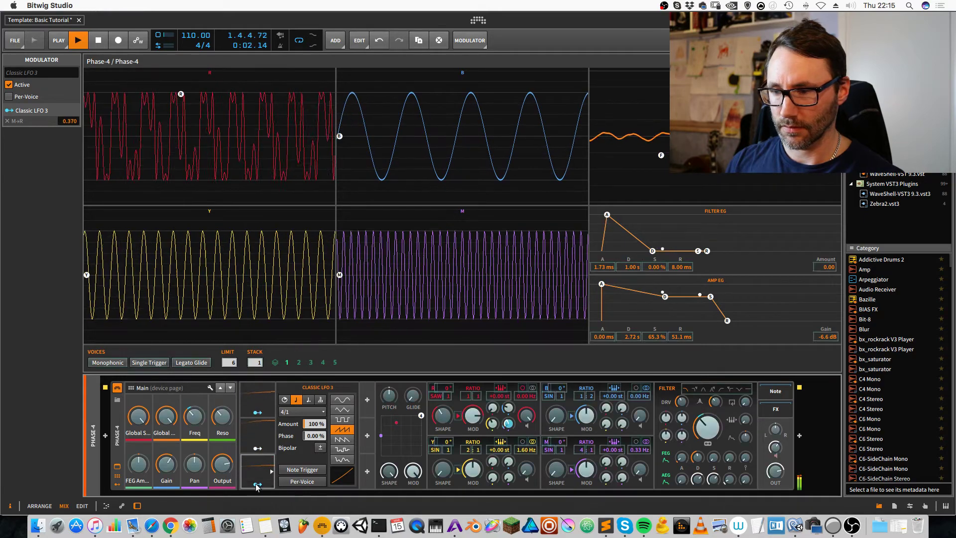
pyautogui.moveTo(509, 424); pyautogui.dragTo(509, 435)
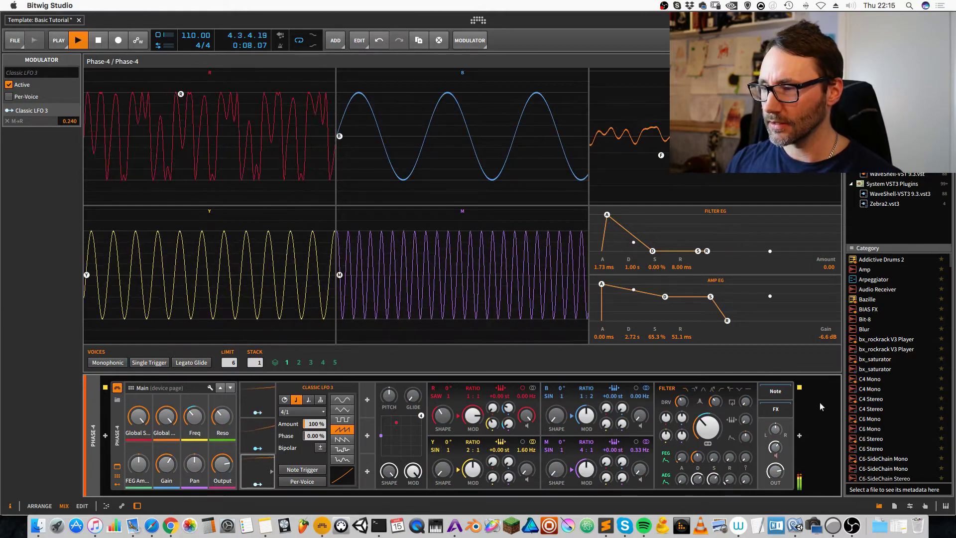
# Step: Enable Phase-4's FX section and lengthen amp release to 734 ms and filter release to 451 ms
pyautogui.click(780, 409)
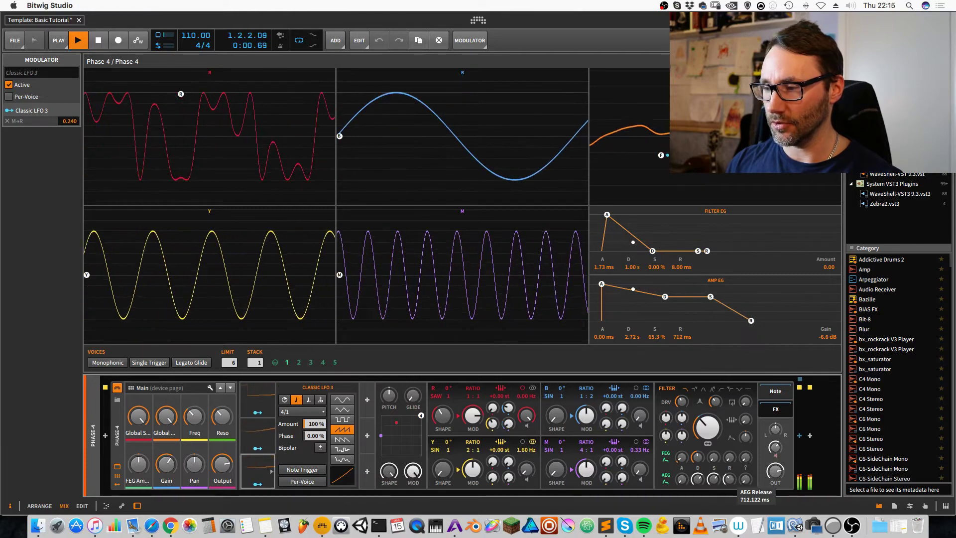
pyautogui.moveTo(730, 479); pyautogui.dragTo(731, 434)
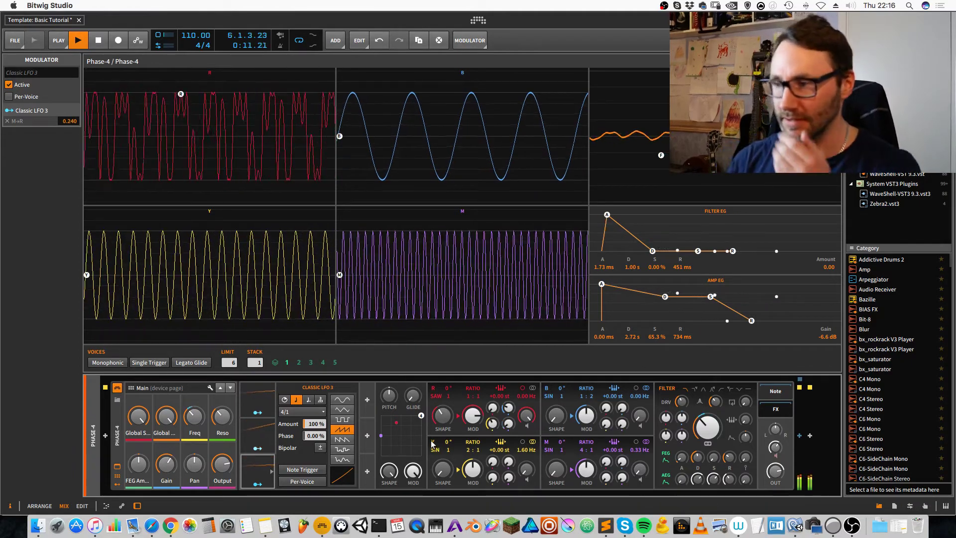
pyautogui.click(776, 410)
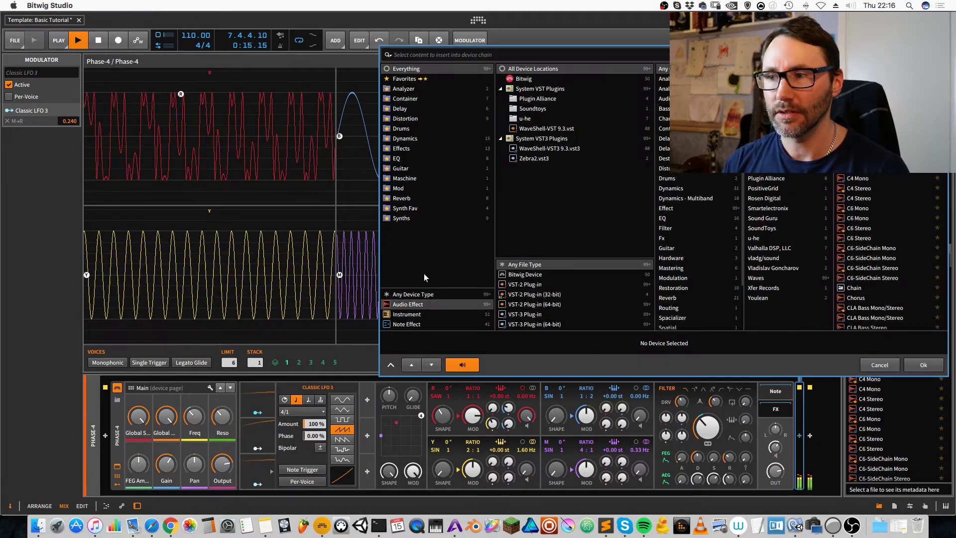
# Step: Insert Delay-2 from the Delay category into Phase-4's effects chain
pyautogui.click(409, 110)
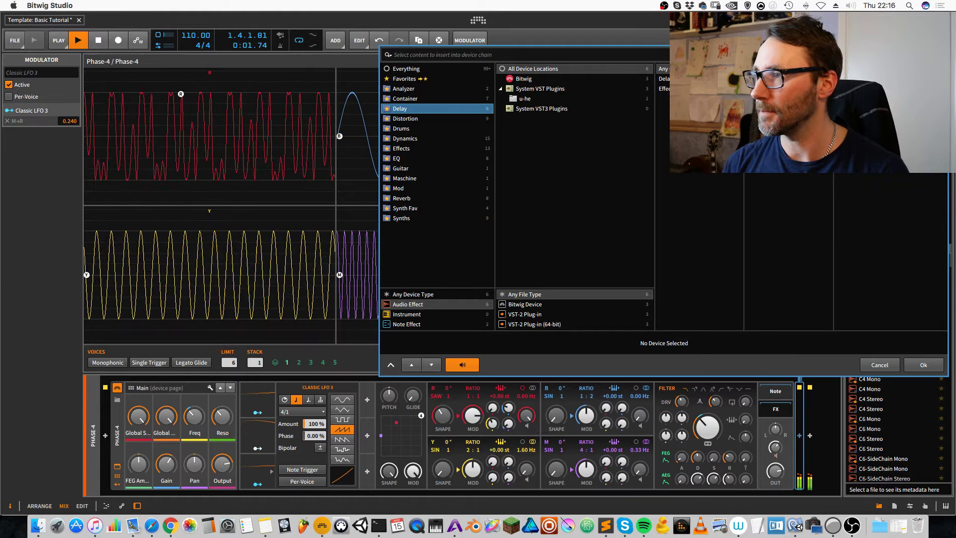
pyautogui.doubleClick(877, 79)
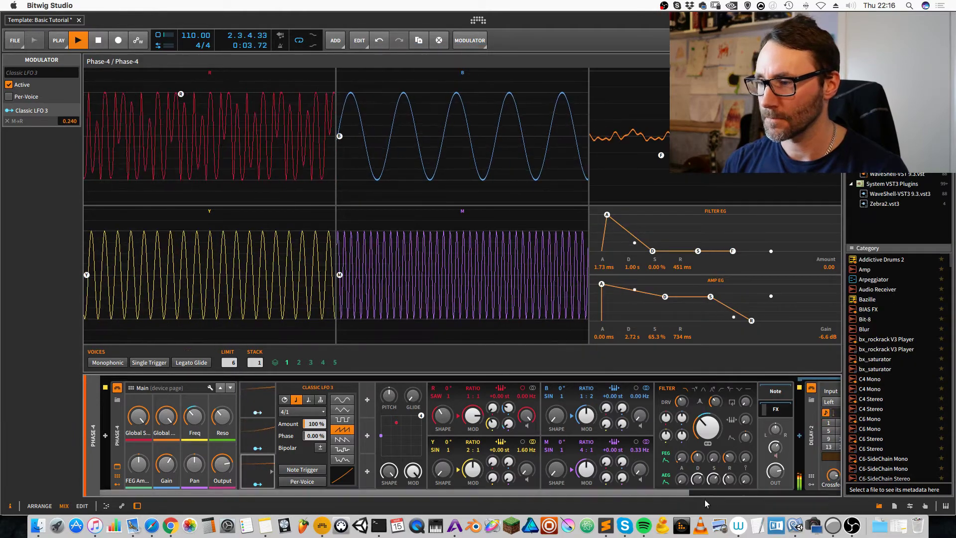
pyautogui.click(723, 493)
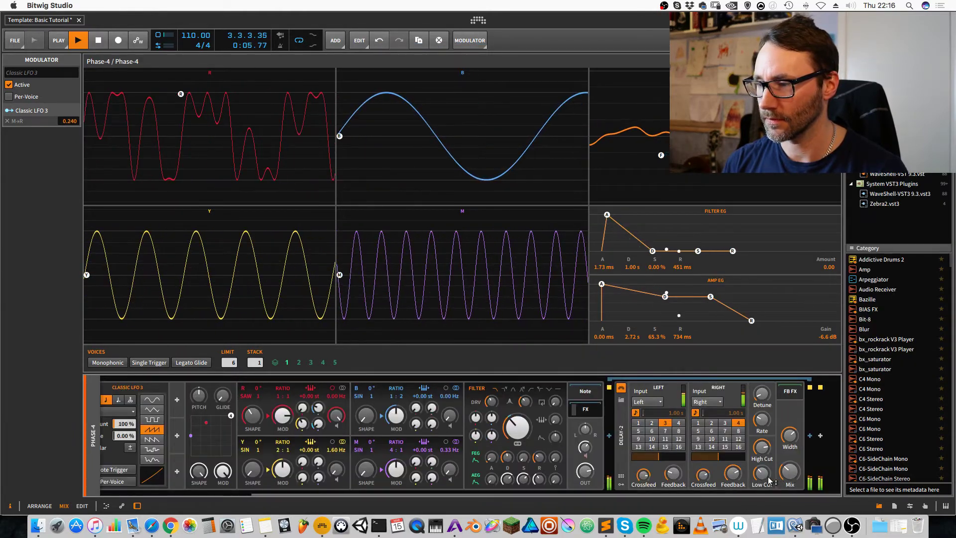
# Step: Set Delay-2's low cut to about 165 Hz, high cut to 2.4 kHz and mix to 25 %
pyautogui.moveTo(767, 478); pyautogui.dragTo(767, 476)
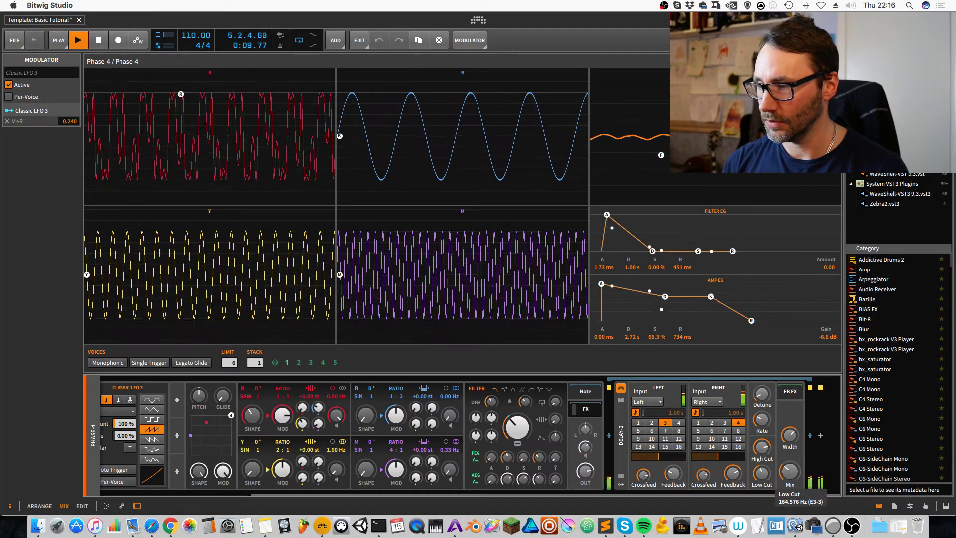
pyautogui.moveTo(767, 451); pyautogui.dragTo(787, 482)
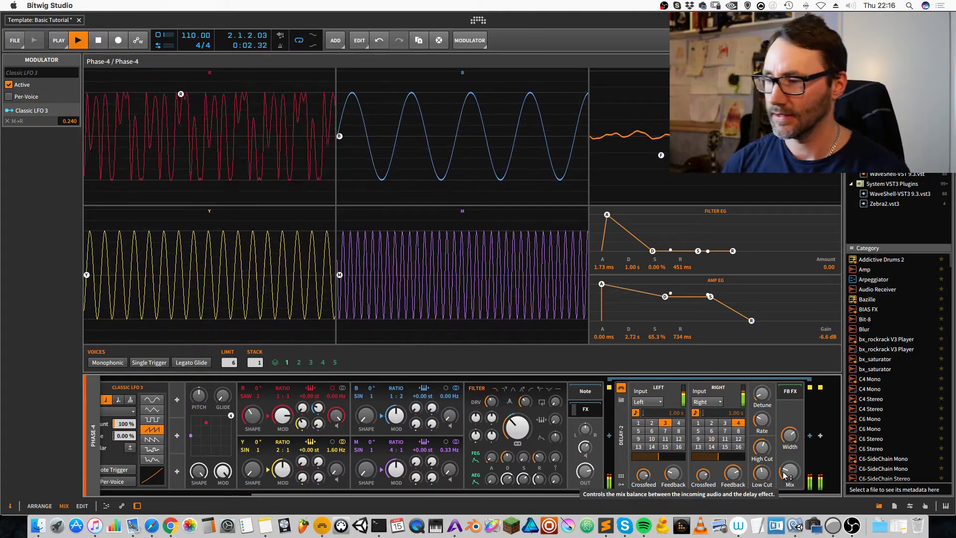
pyautogui.moveTo(789, 478); pyautogui.dragTo(789, 480)
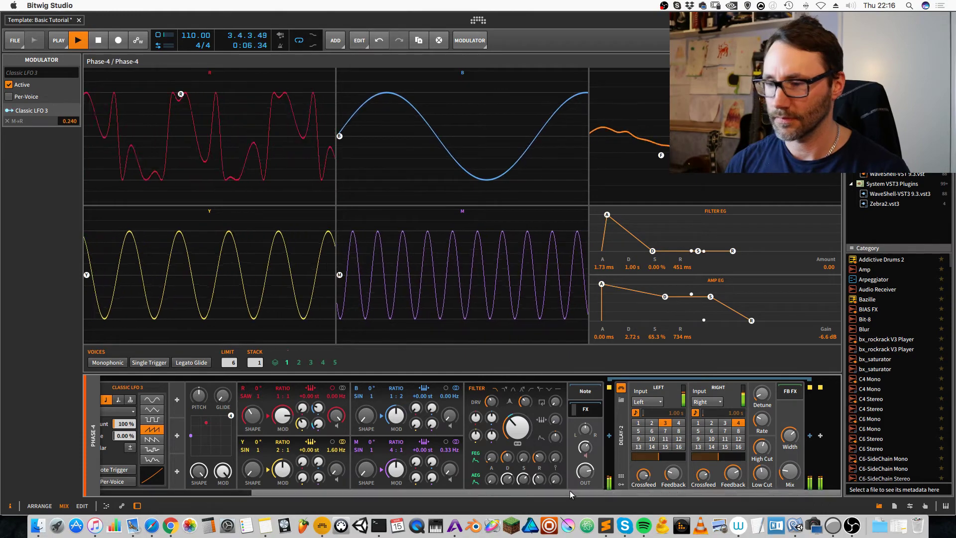
pyautogui.moveTo(566, 492); pyautogui.dragTo(468, 494)
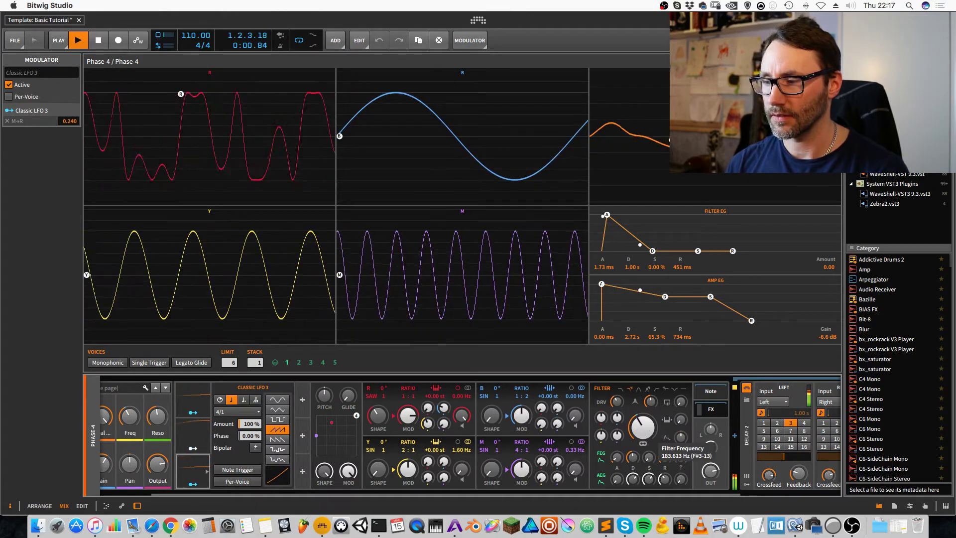
# Step: Set Phase-4's filter cutoff to about 184 Hz
pyautogui.moveTo(639, 427); pyautogui.dragTo(642, 433)
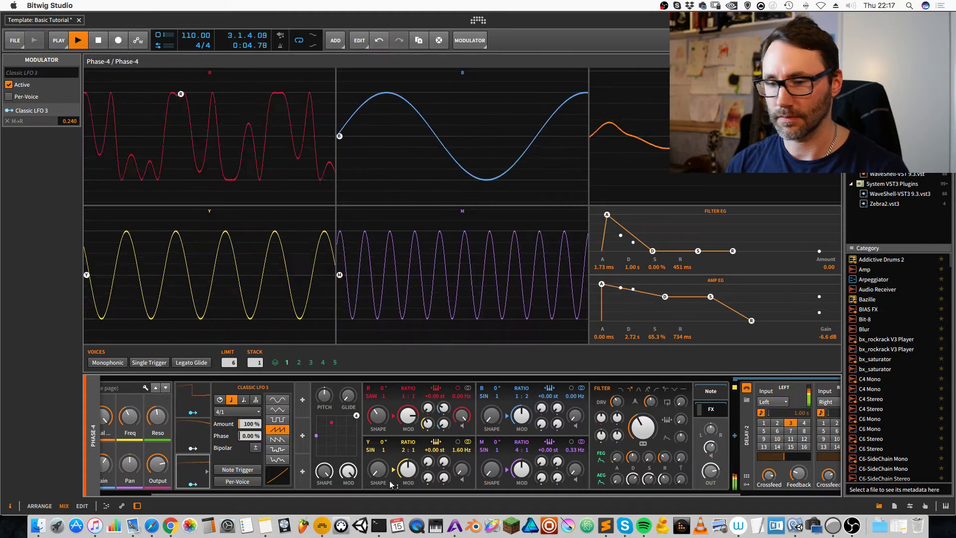
pyautogui.rightClick(171, 526)
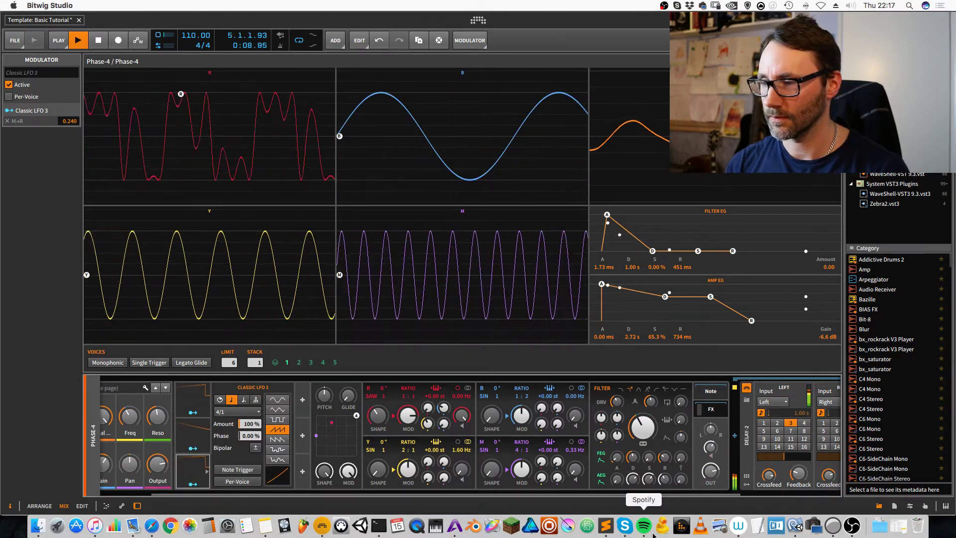
pyautogui.moveTo(626, 496); pyautogui.dragTo(793, 495)
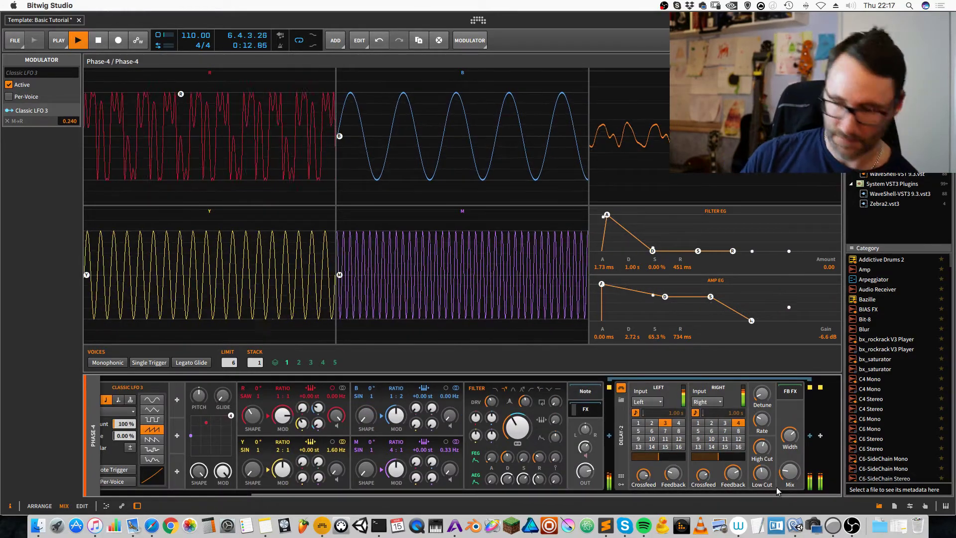
# Step: Insert ValhallaRoom from the Reverb category after Delay-2
pyautogui.click(809, 436)
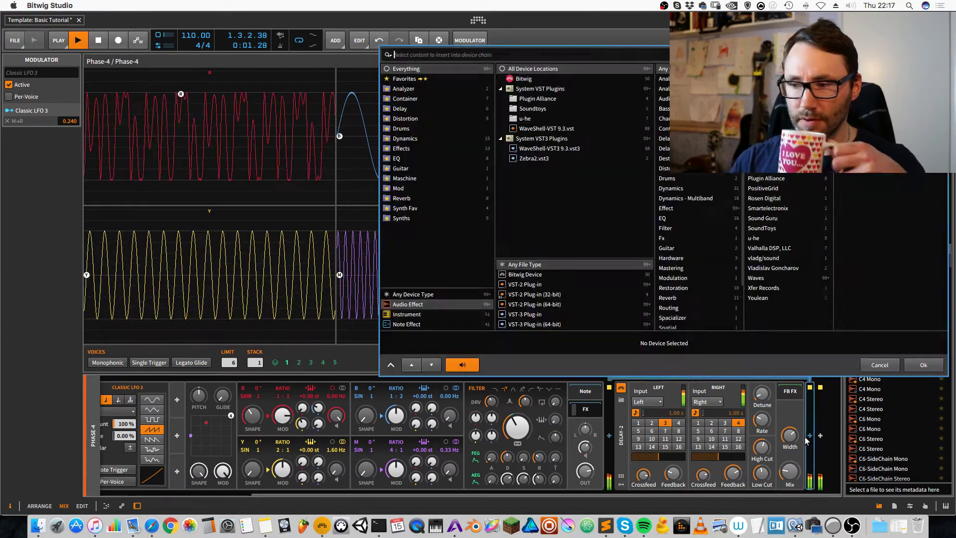
pyautogui.click(406, 197)
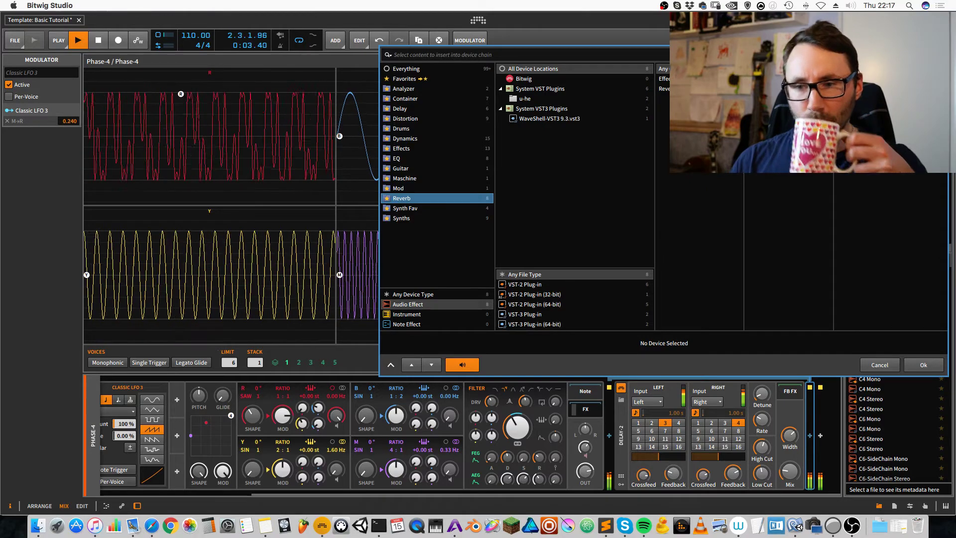
pyautogui.doubleClick(866, 118)
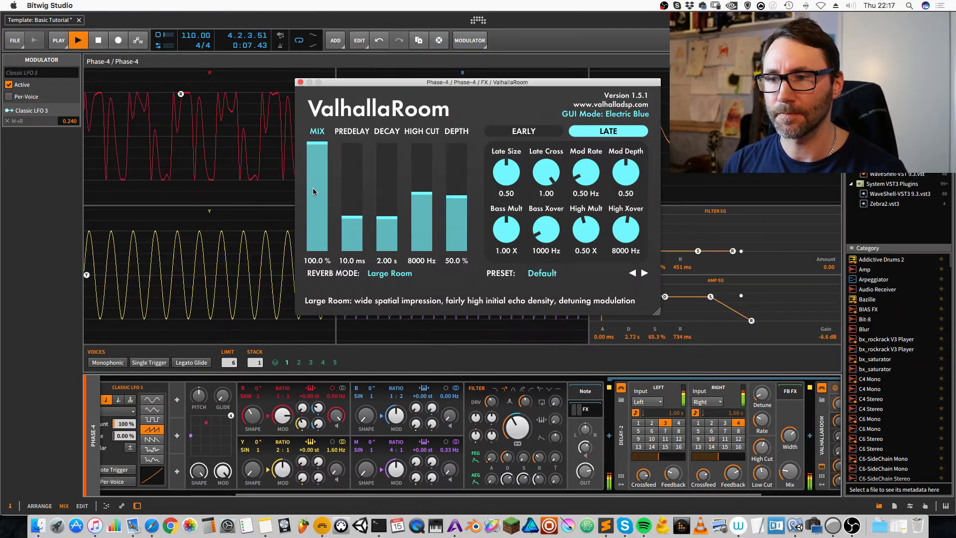
# Step: Switch ValhallaRoom to LV-426 mode and lower its mix to about 33 %
pyautogui.moveTo(319, 188); pyautogui.dragTo(320, 244)
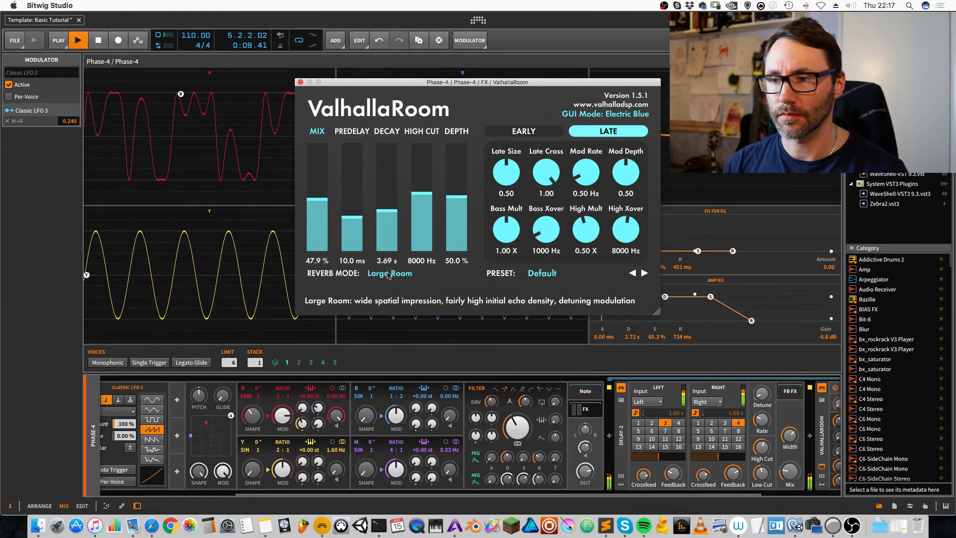
pyautogui.click(388, 274)
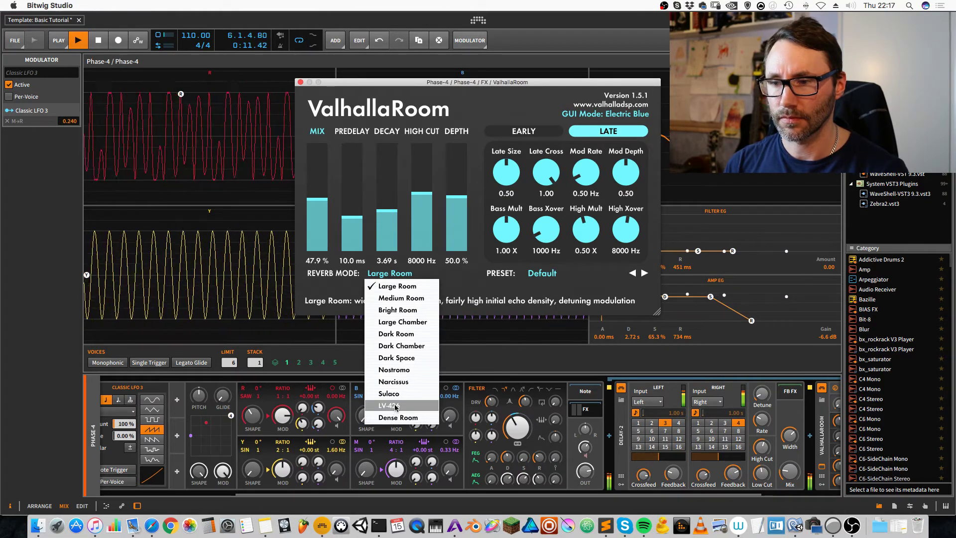
pyautogui.click(396, 407)
pyautogui.moveTo(317, 208); pyautogui.dragTo(317, 224)
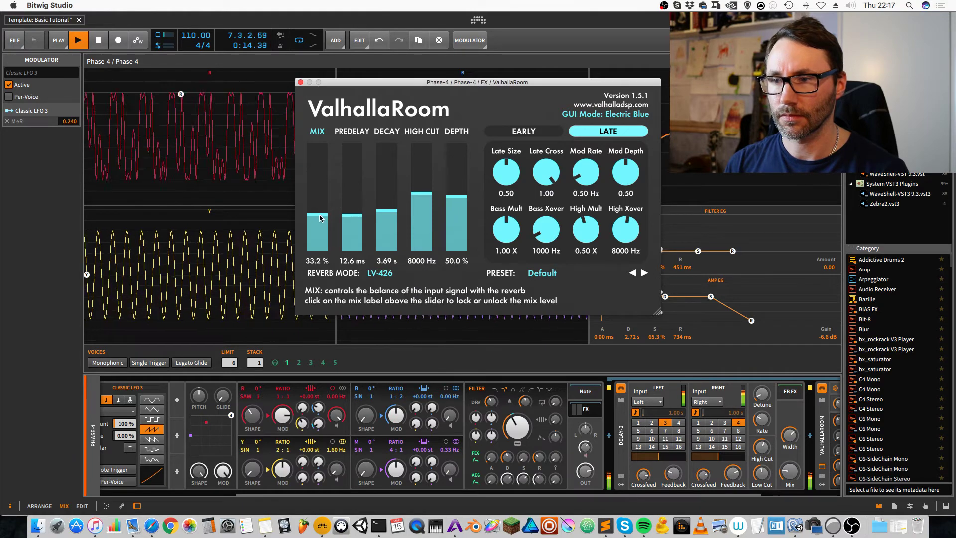
# Step: Close ValhallaRoom, scroll back to Phase-4, and sweep the filter cutoff up to 538 Hz then down near 76 Hz
pyautogui.click(300, 82)
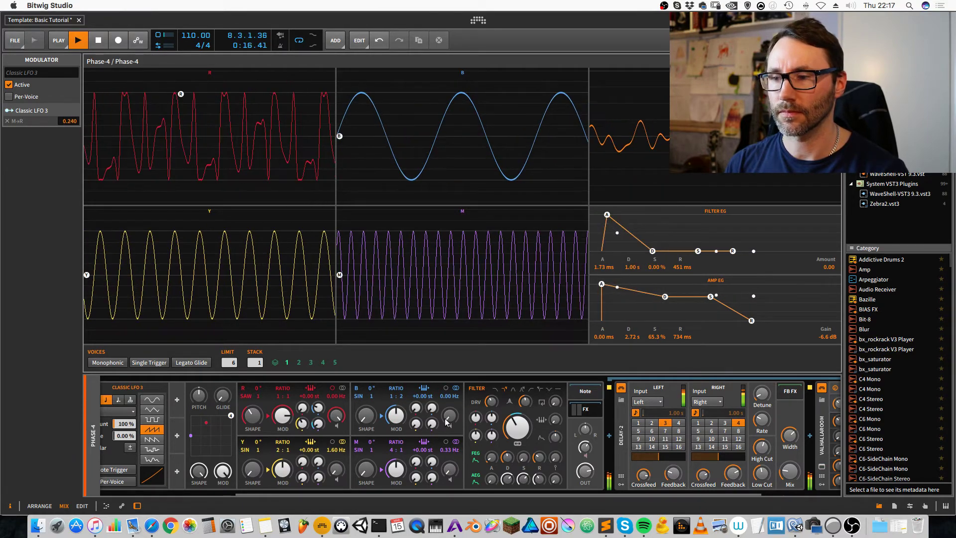
pyautogui.moveTo(379, 492); pyautogui.dragTo(593, 492)
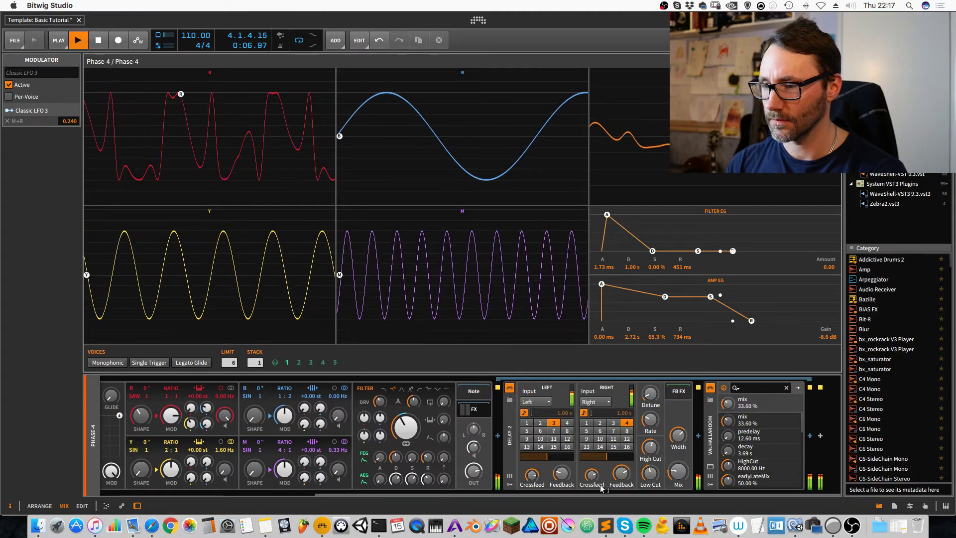
pyautogui.moveTo(597, 494); pyautogui.dragTo(353, 501)
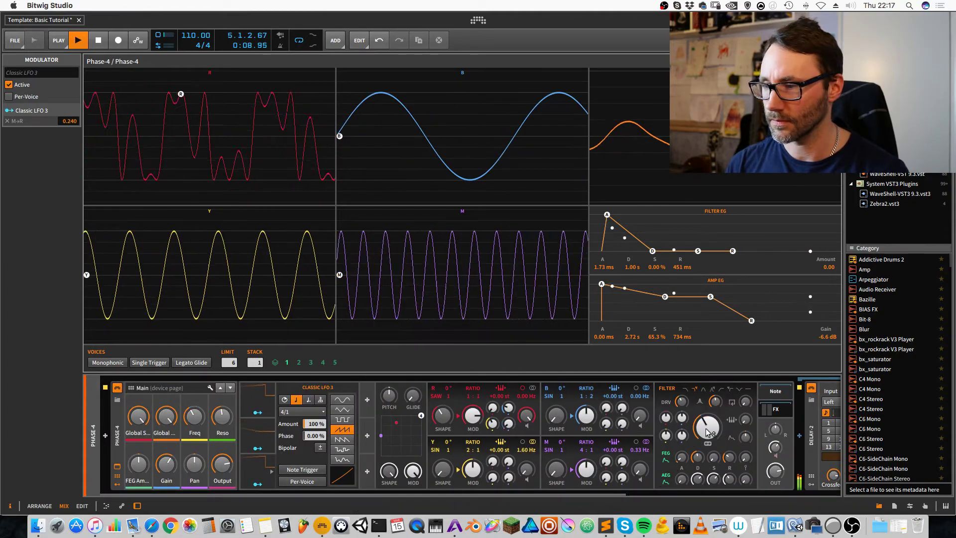
pyautogui.moveTo(707, 428); pyautogui.dragTo(708, 411)
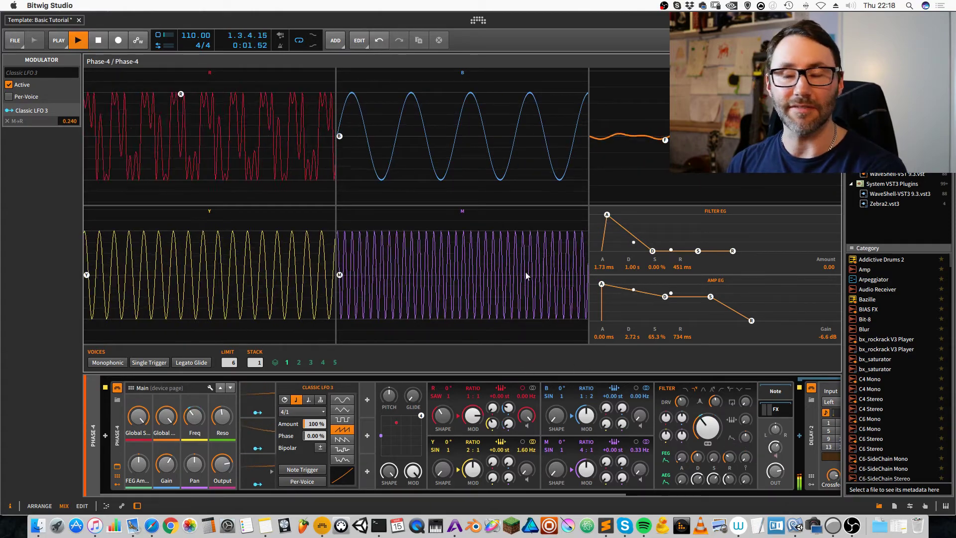
pyautogui.moveTo(707, 427); pyautogui.dragTo(708, 419)
# Step: Stop playback and switch to the arrangement view showing the 8-bar Phase-4 chord clip
pyautogui.press('space')
pyautogui.press('Tab')
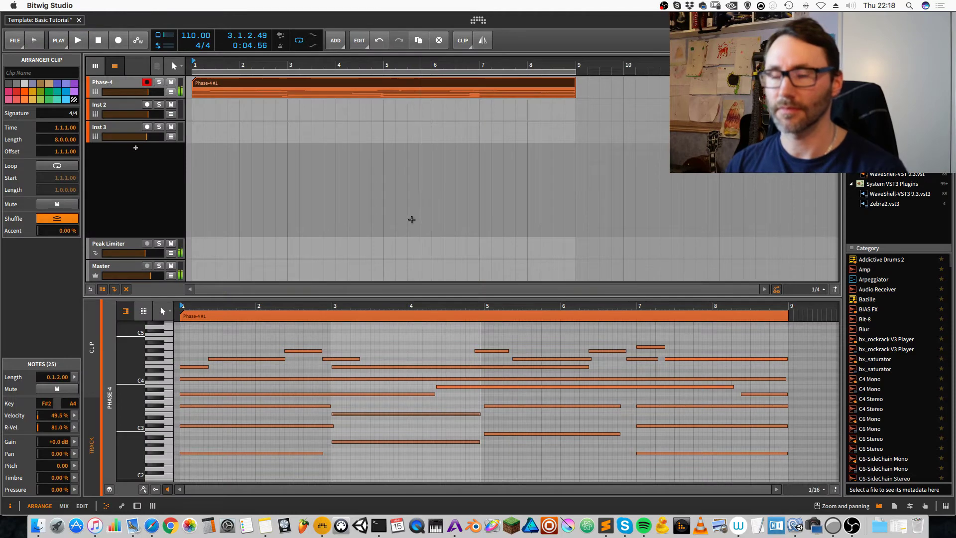